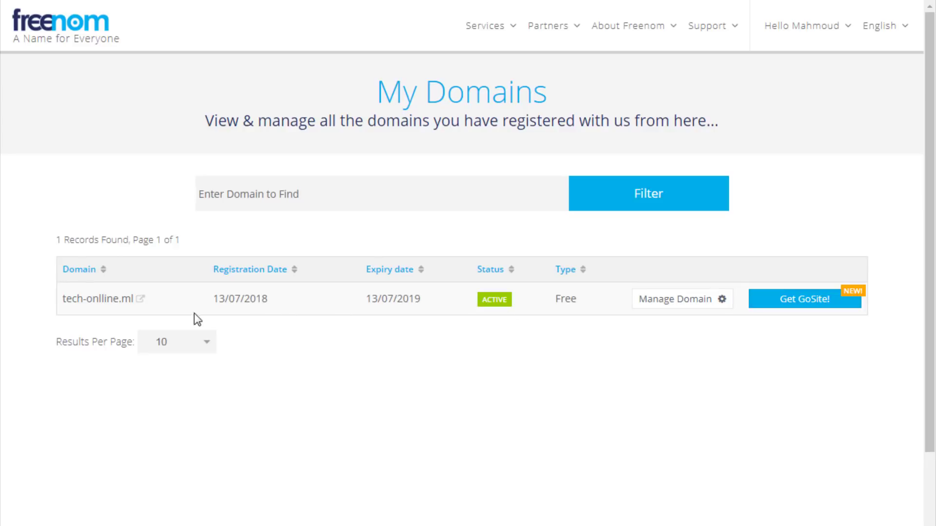
Check the status and DNS management page of the tech-onlline.ml domain, and return to the domain list.
click(493, 298)
click(536, 337)
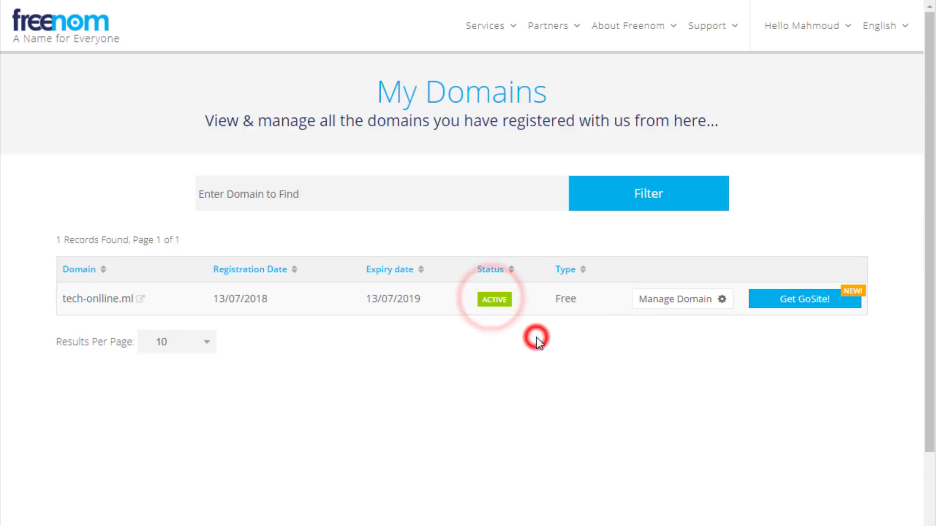
click(681, 304)
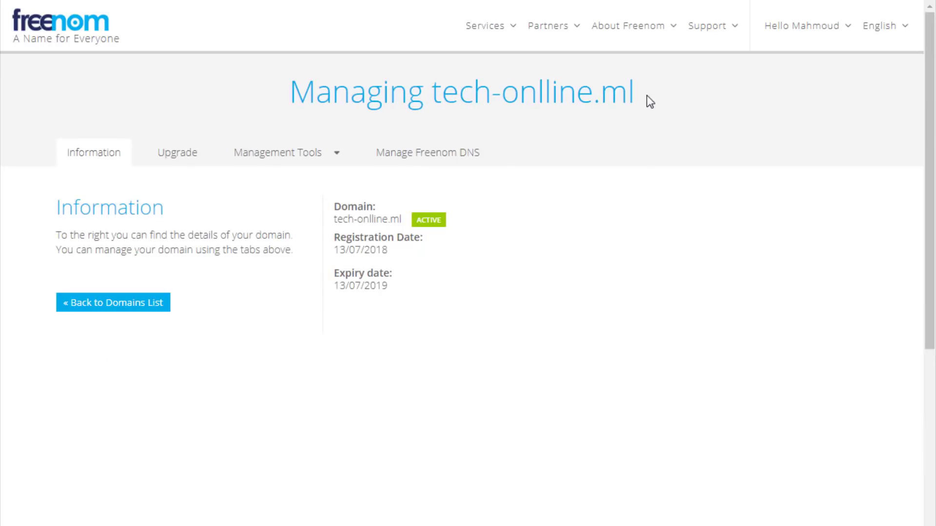
click(425, 155)
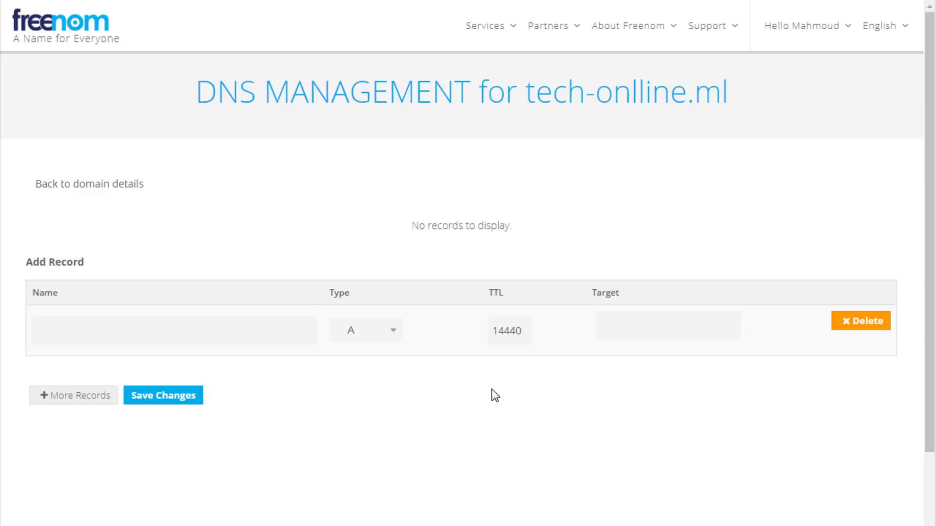
click(487, 27)
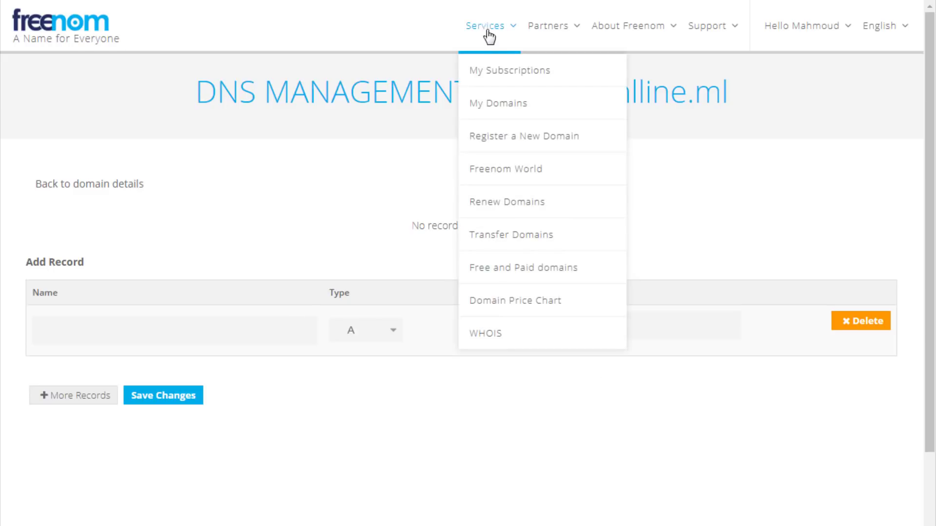
click(502, 102)
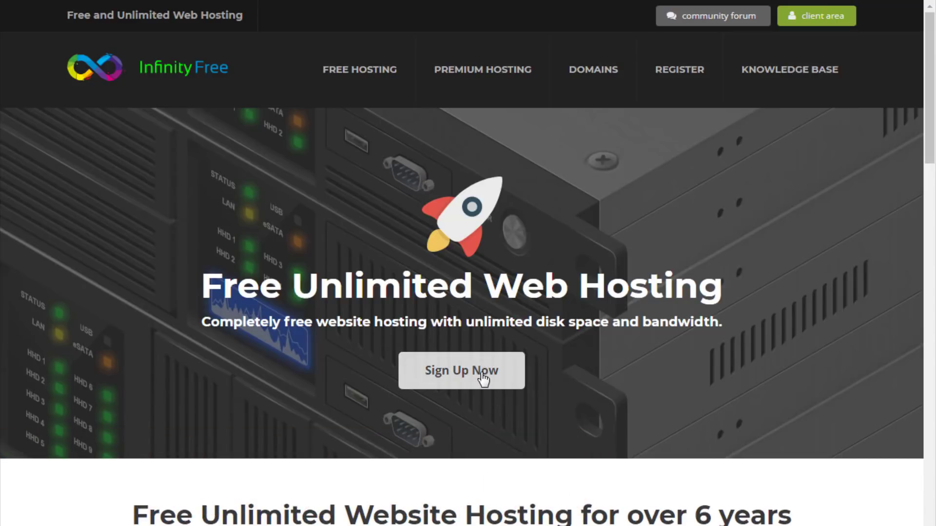
Switch to InfinityFree and examine its free account sign-up form, including the email, password, confirmation and terms fields.
click(462, 379)
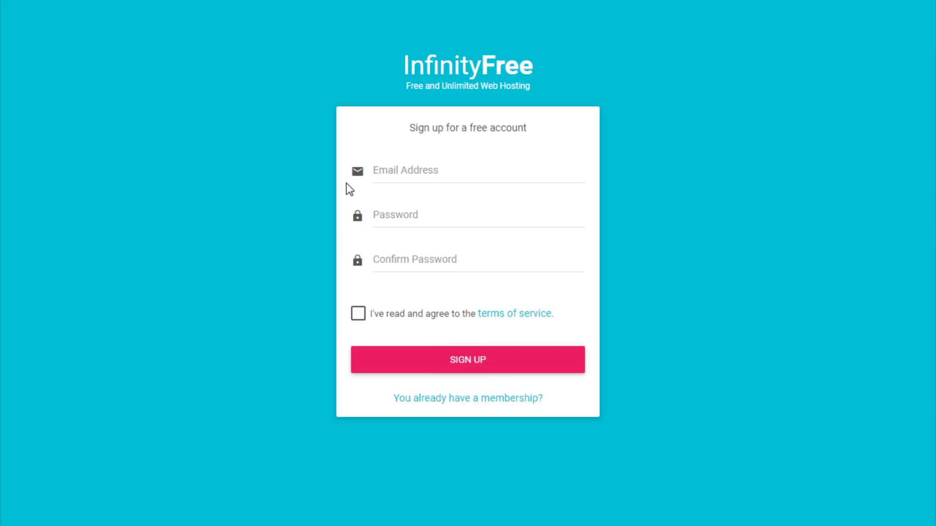
click(424, 171)
click(426, 216)
click(300, 247)
click(418, 253)
click(663, 251)
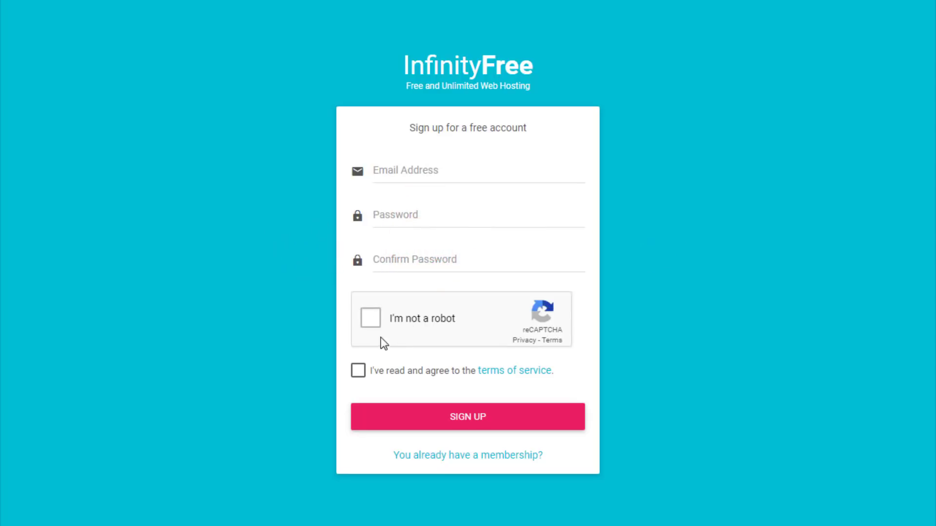
click(363, 375)
click(510, 79)
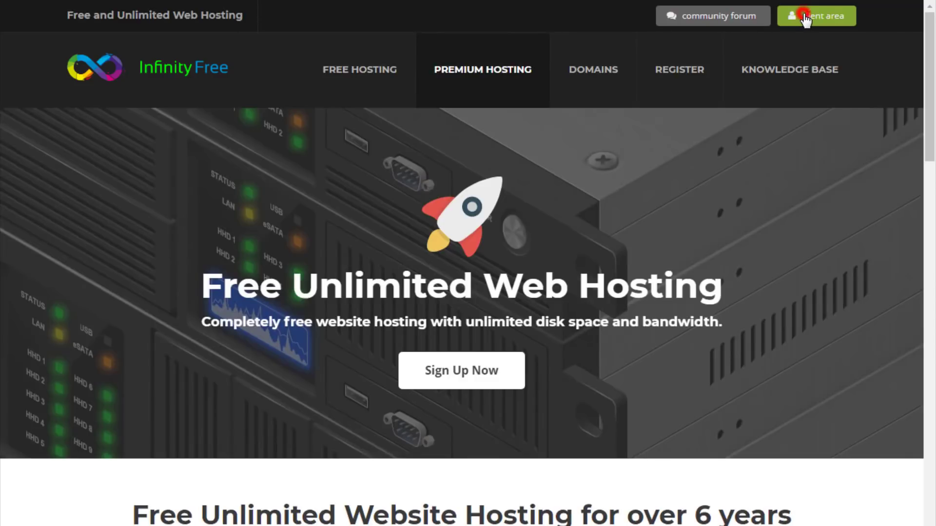
Sign in to the InfinityFree client area with the prefilled credentials and open the form for a new hosting account.
click(805, 17)
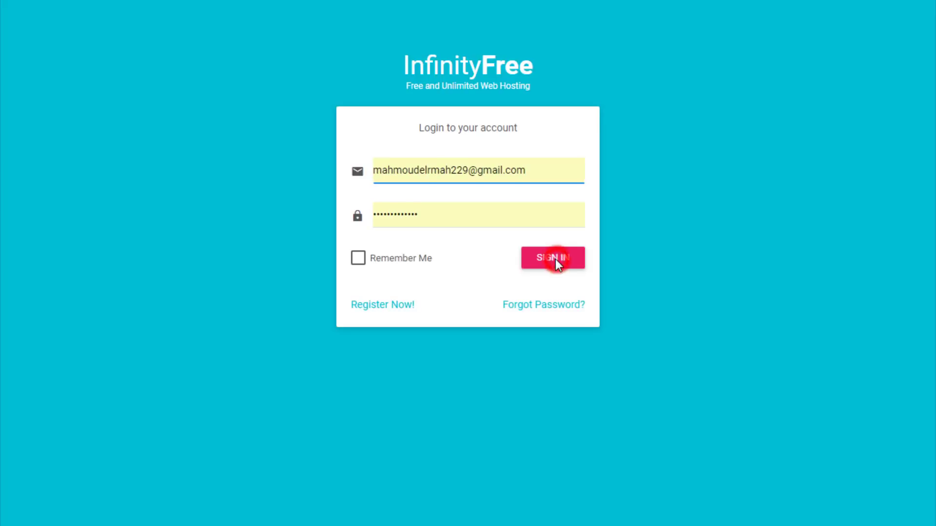
click(555, 259)
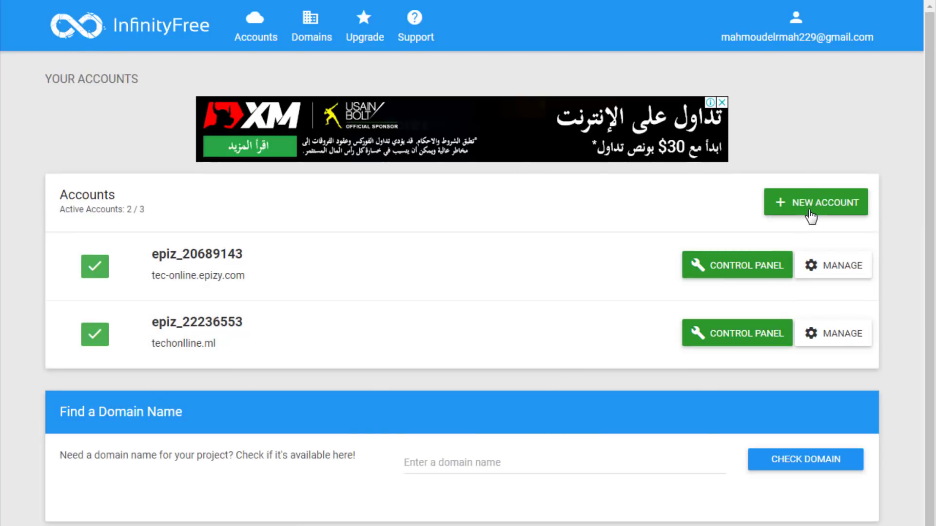
click(815, 204)
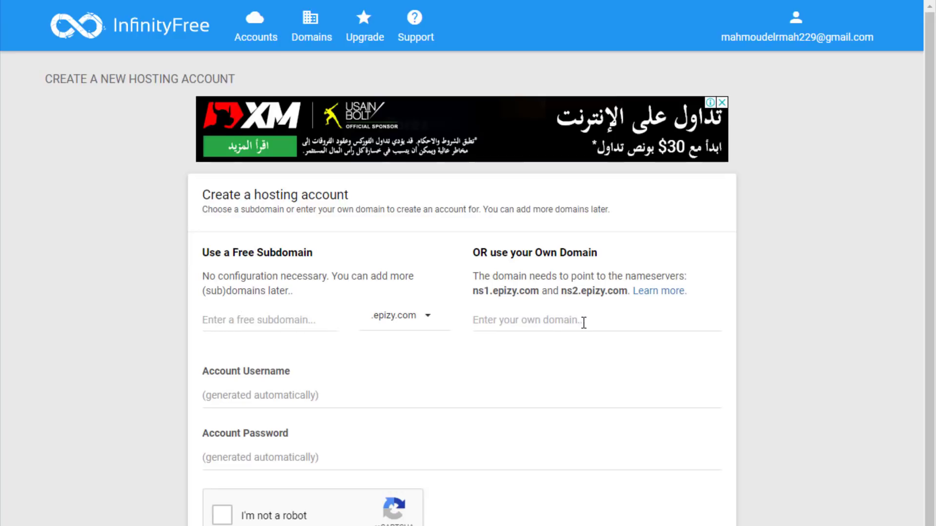
scroll(590, 314, down, 2)
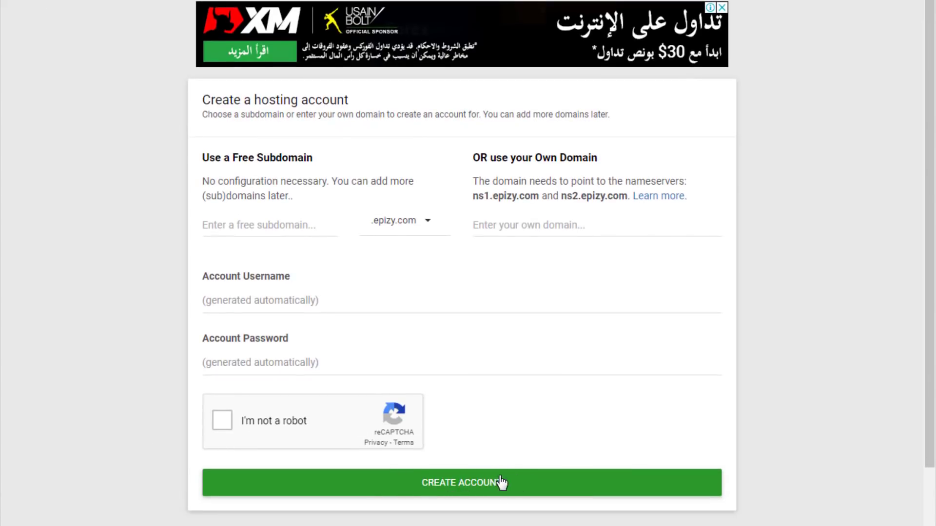
scroll(512, 58, up, 2)
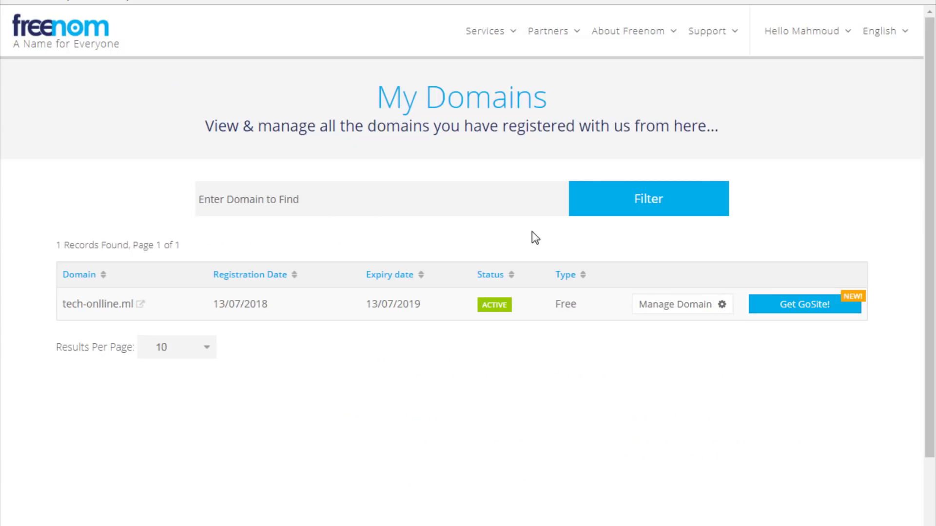
Switch to Freenom, open the nameserver settings of tech-onlline.ml and choose to use custom nameservers.
click(684, 304)
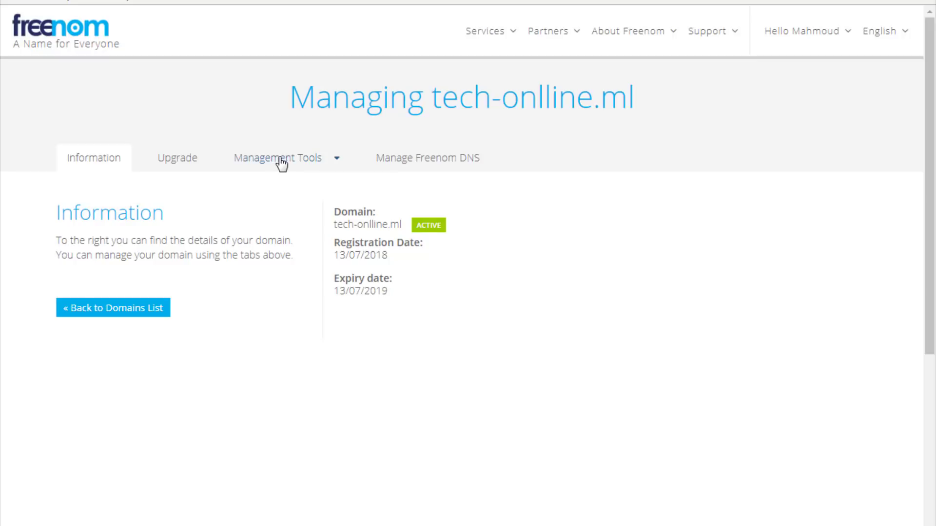
click(335, 158)
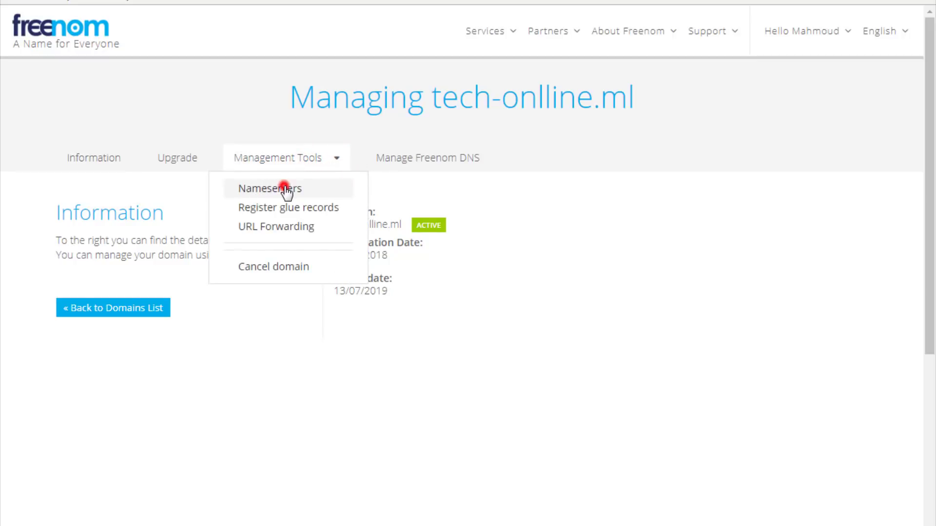
click(286, 190)
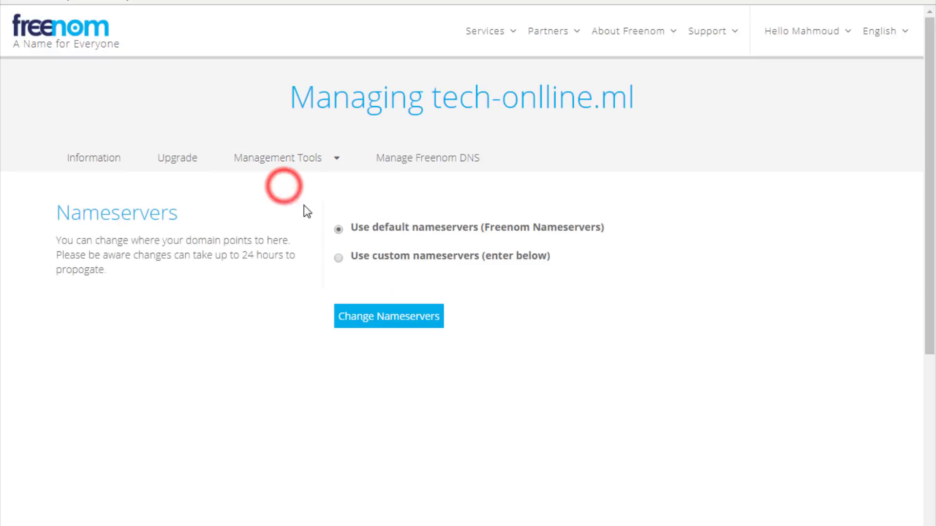
click(338, 257)
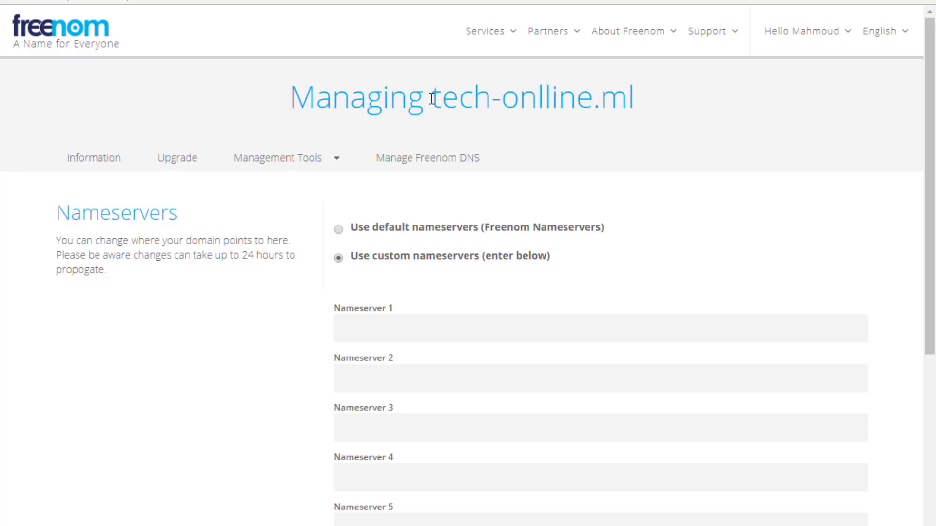
Copy the domain name tech-onlline.ml into both the free subdomain and own domain fields of InfinityFree's hosting account form.
drag(431, 99, 654, 112)
right_click(501, 98)
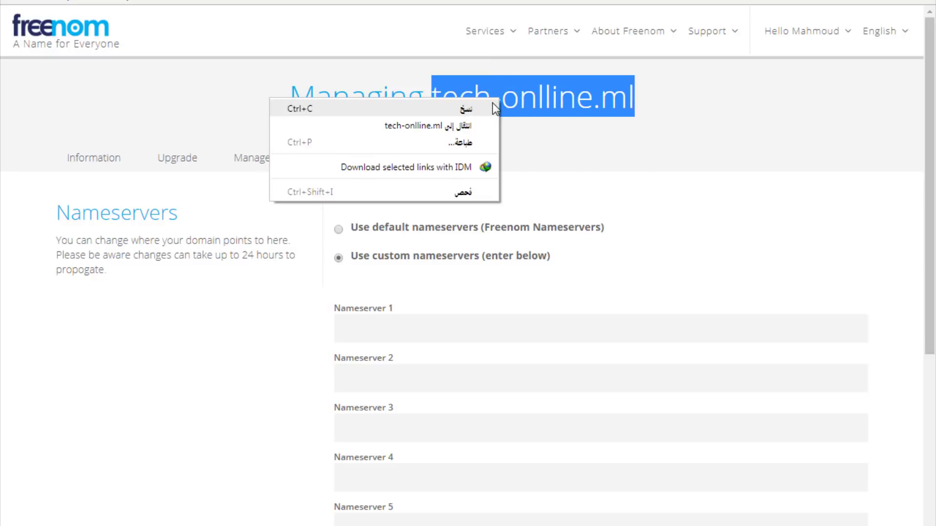
click(485, 104)
key(ctrl+Tab)
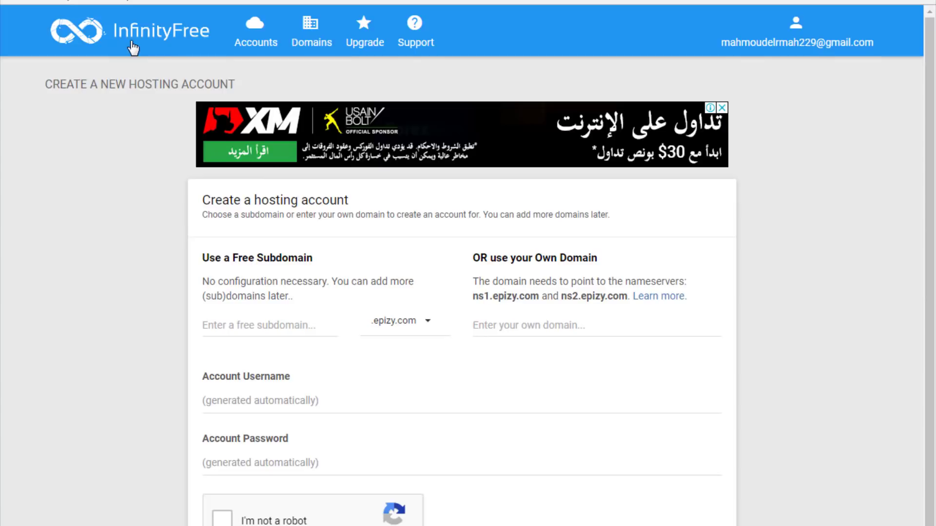
click(279, 323)
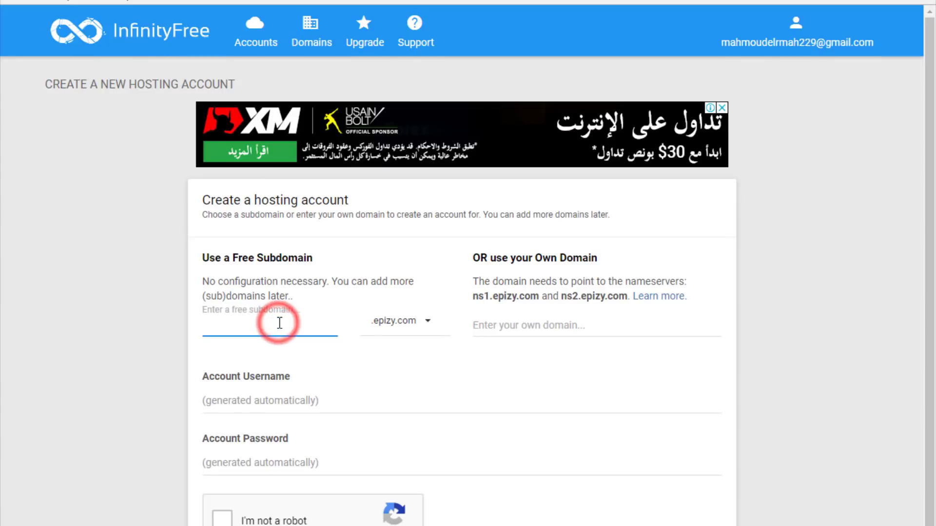
key(ctrl+v)
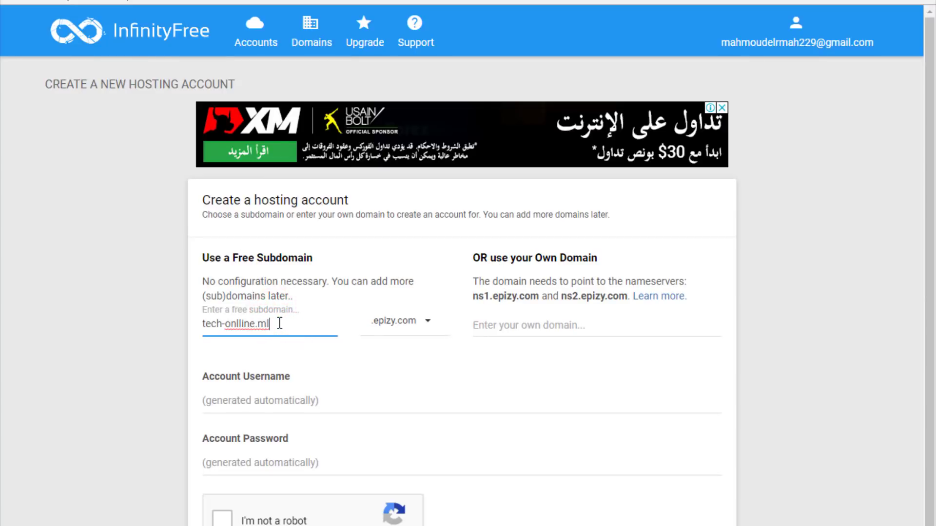
click(598, 323)
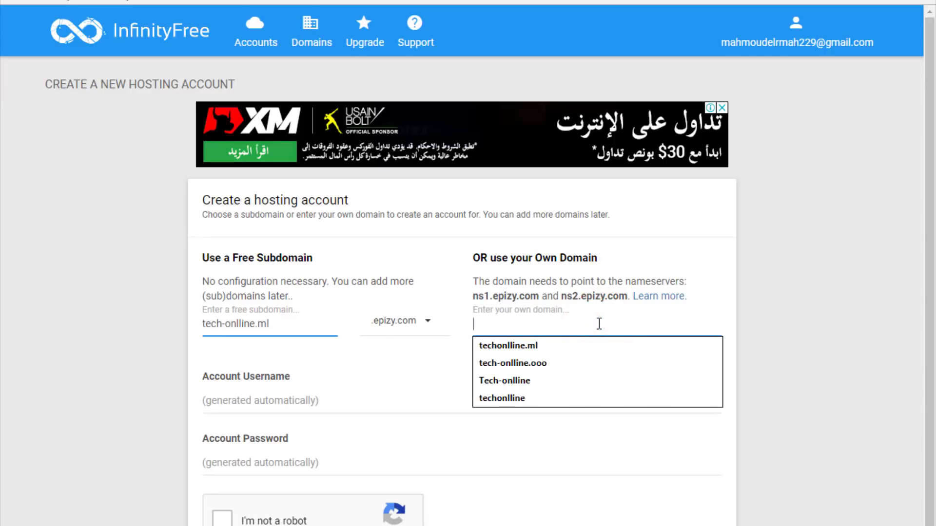
key(ctrl+v)
click(689, 376)
Shorten the free subdomain entry to tech-onlline by removing the .ml ending.
click(300, 327)
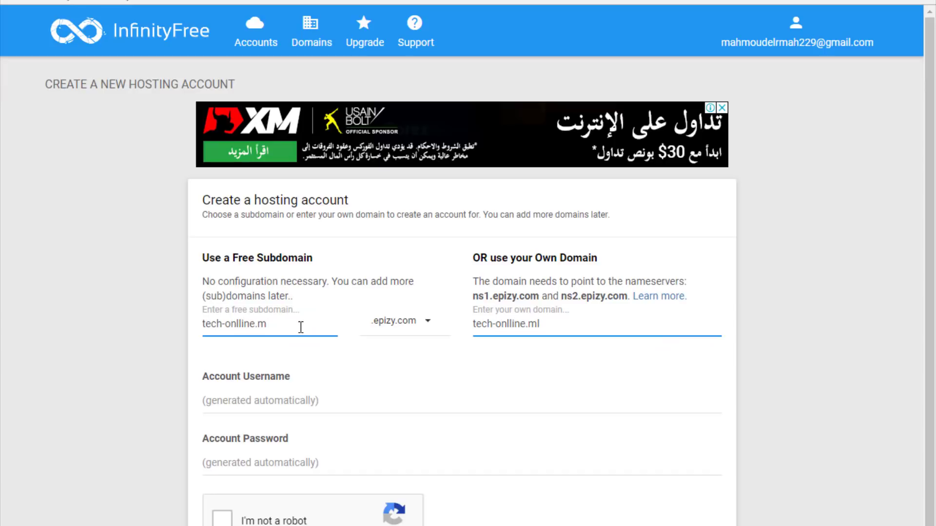
key(BackSpace)
click(107, 324)
click(571, 329)
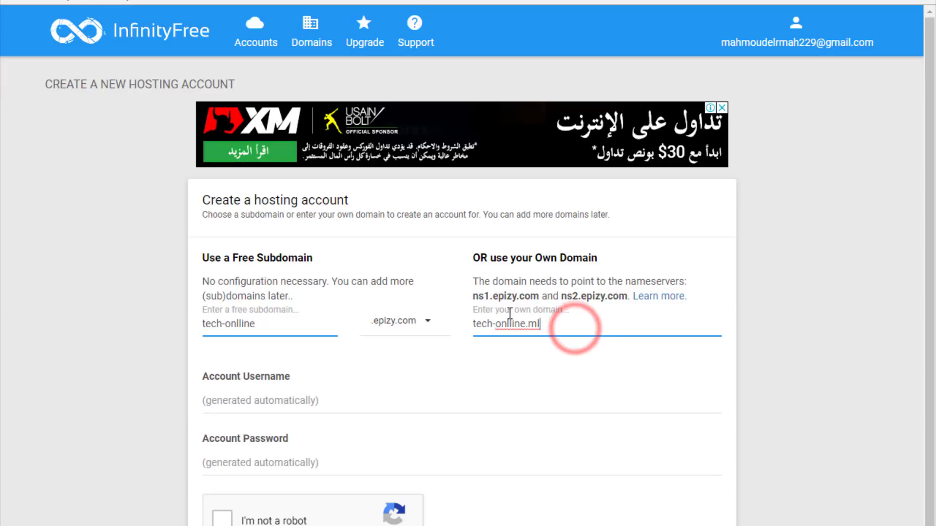
Copy the nameserver ns1.epizy.com from the hosting form into all five custom nameserver fields on Freenom.
drag(541, 296, 473, 296)
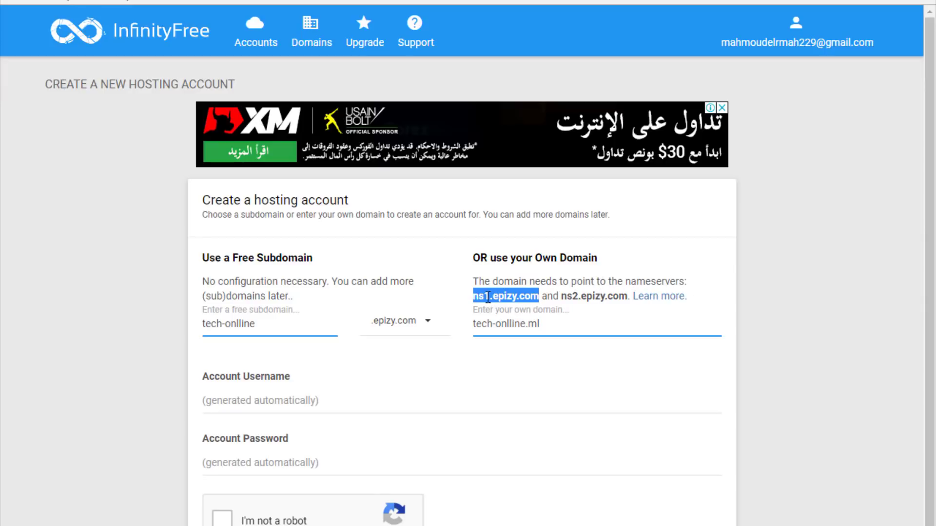
right_click(510, 291)
click(476, 302)
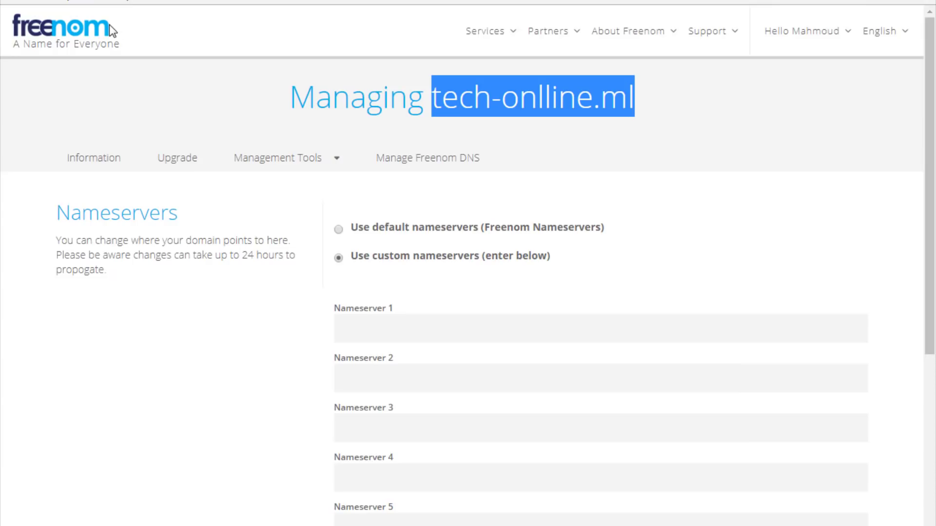
click(406, 326)
key(ctrl+v)
click(427, 378)
key(ctrl+v)
click(428, 437)
key(ctrl+v)
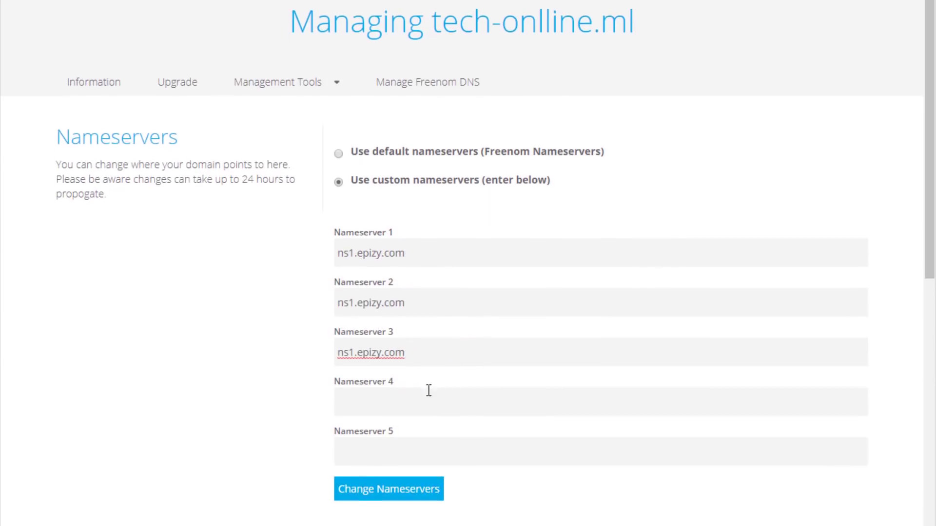
click(429, 398)
key(ctrl+v)
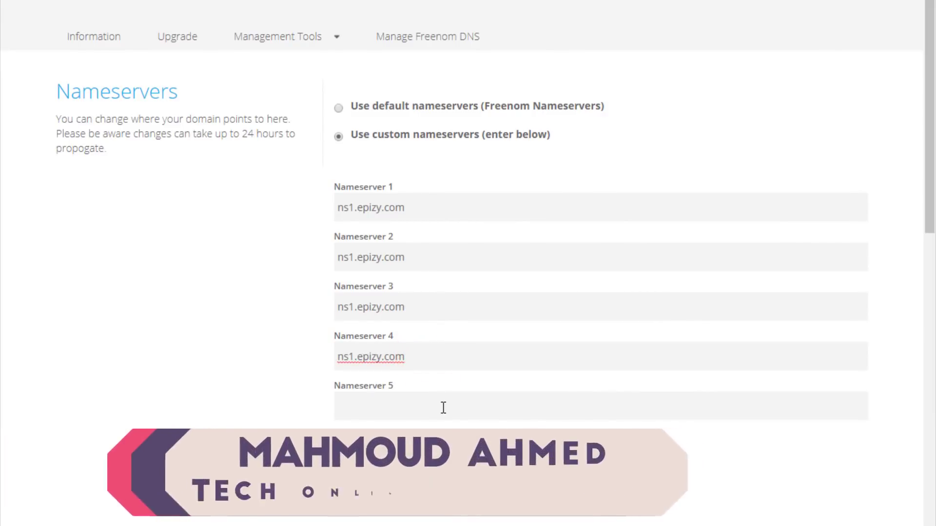
click(443, 407)
key(ctrl+v)
Change nameservers 2 to 5 to ns2.epizy.com, ns3.epizy.com, ns4.epizy.com and ns5.epizy.com, and apply the nameserver change.
click(354, 209)
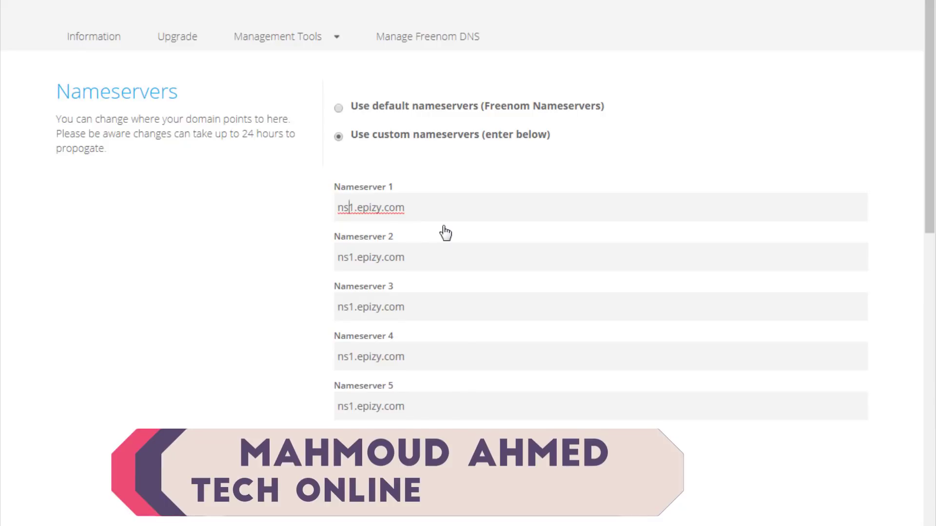
click(353, 258)
key(BackSpace)
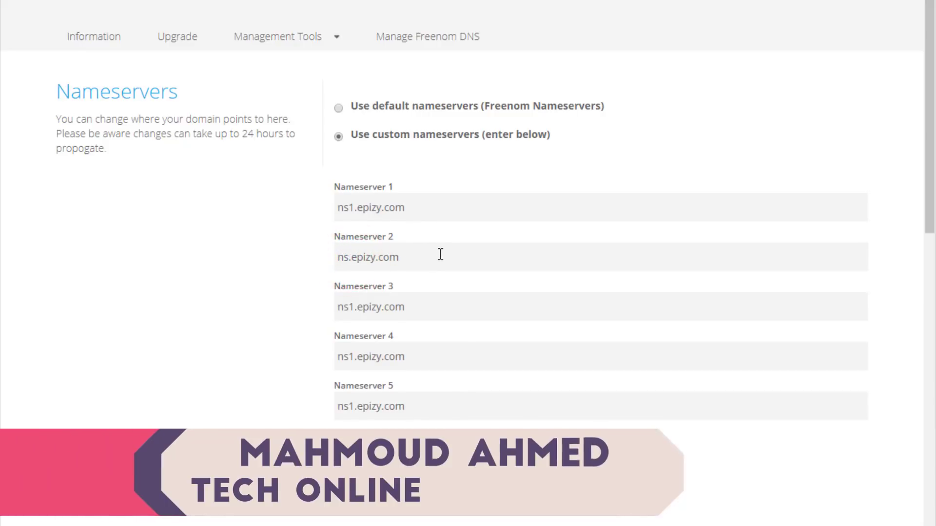
text(2)
click(352, 307)
key(BackSpace)
text(3)
click(354, 356)
key(BackSpace)
text(4)
click(353, 406)
key(BackSpace)
text(5)
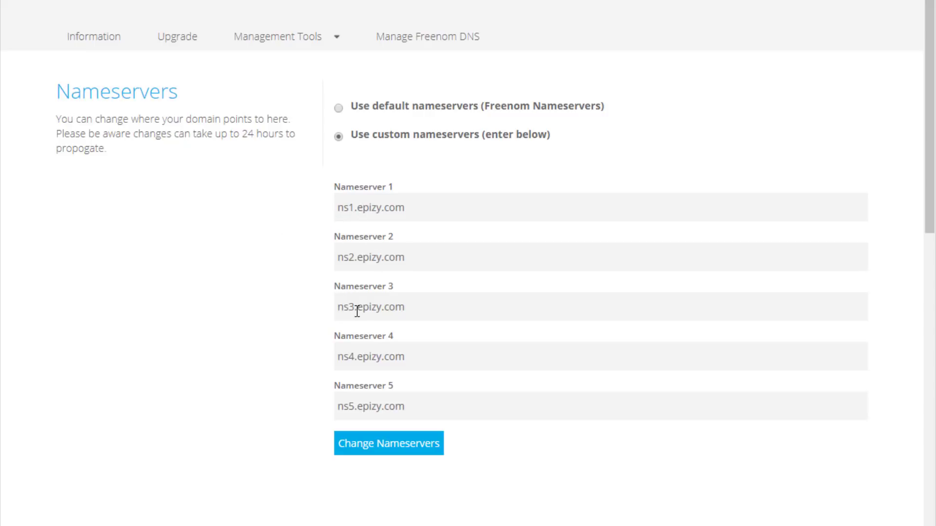
click(388, 451)
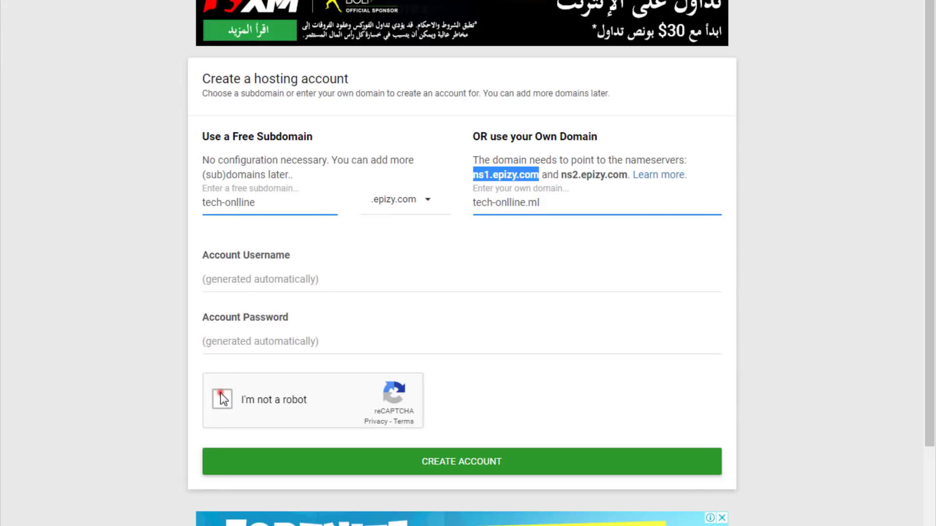
Return to InfinityFree, complete the robot check and create the hosting account for tech-onlline.ml.
click(223, 399)
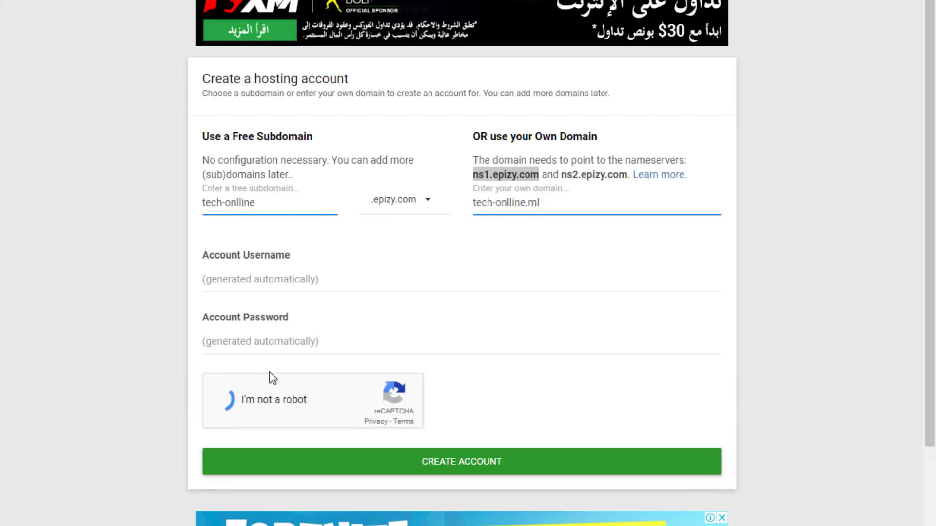
click(488, 464)
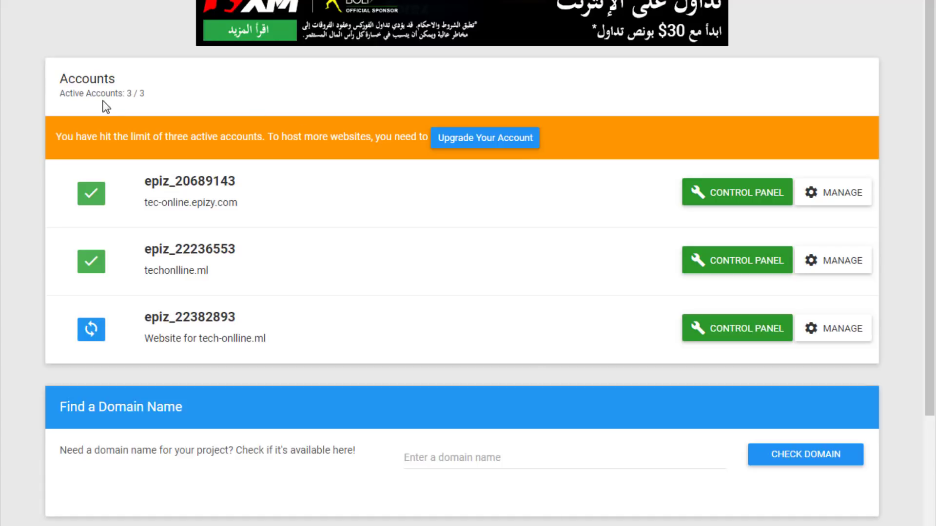
drag(122, 93, 181, 93)
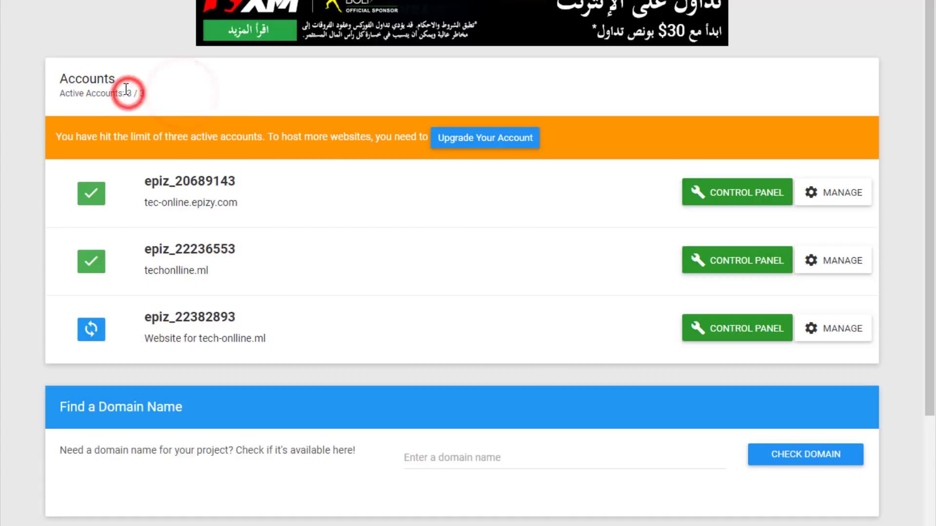
Open the control panel of the tech-onlline.ml hosting account and approve receiving email notifications.
click(117, 95)
drag(120, 96, 200, 86)
click(200, 87)
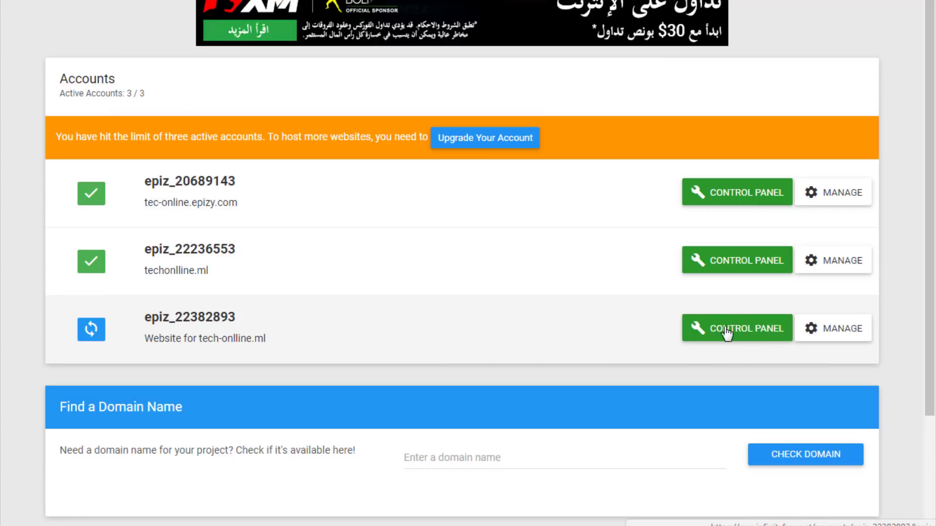
click(733, 332)
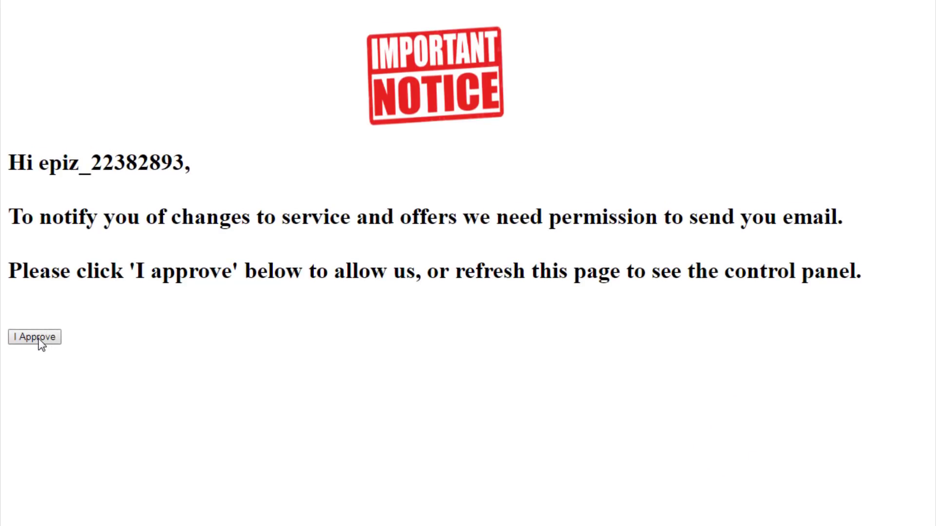
click(39, 338)
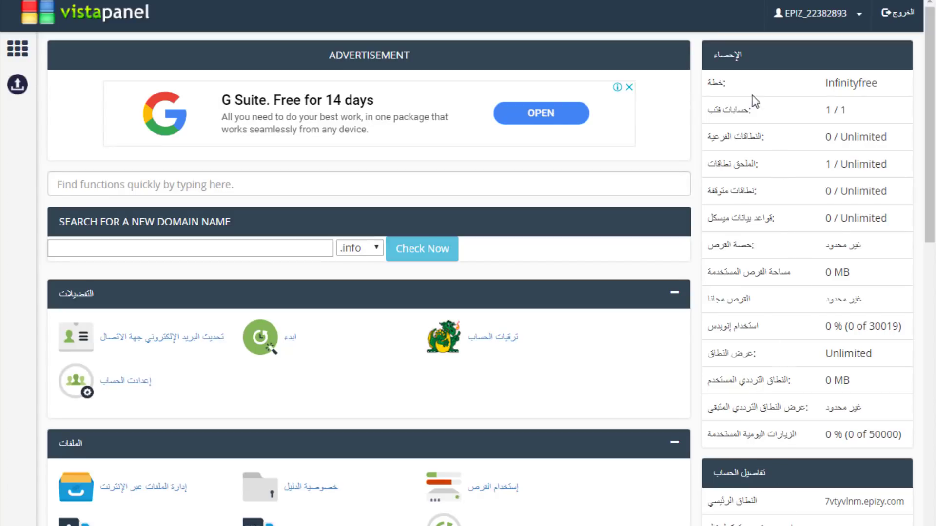
Look through the hosting control panel, open the Softaculous app installer and start a WordPress installation.
scroll(792, 305, down, 5)
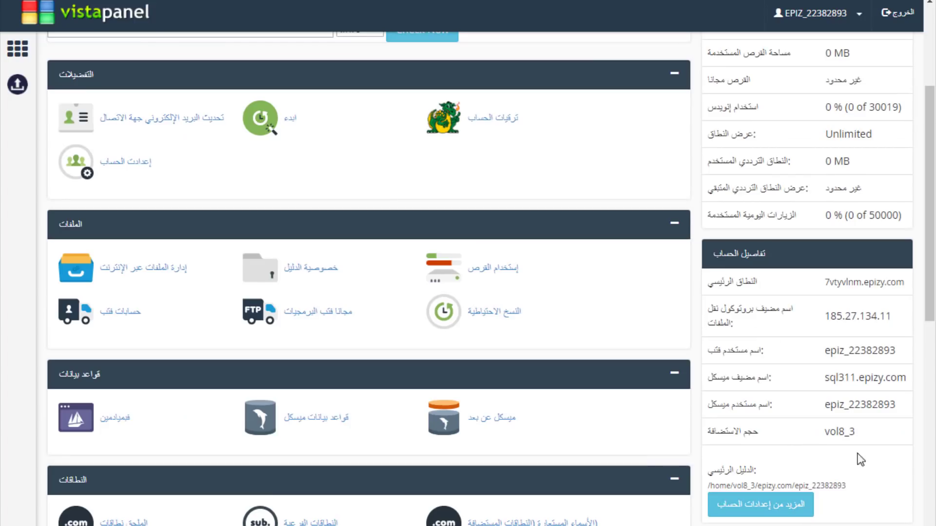
scroll(787, 432, down, 1)
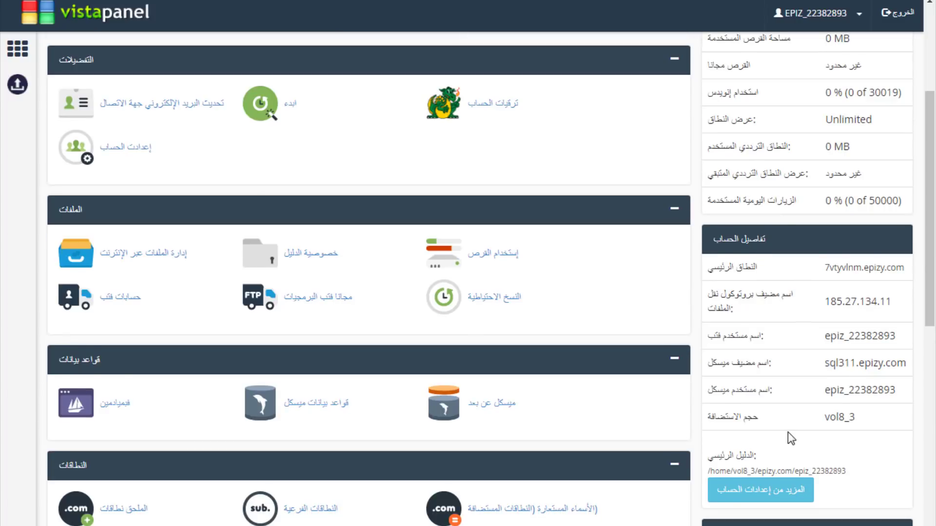
scroll(787, 432, down, 8)
scroll(788, 432, up, 13)
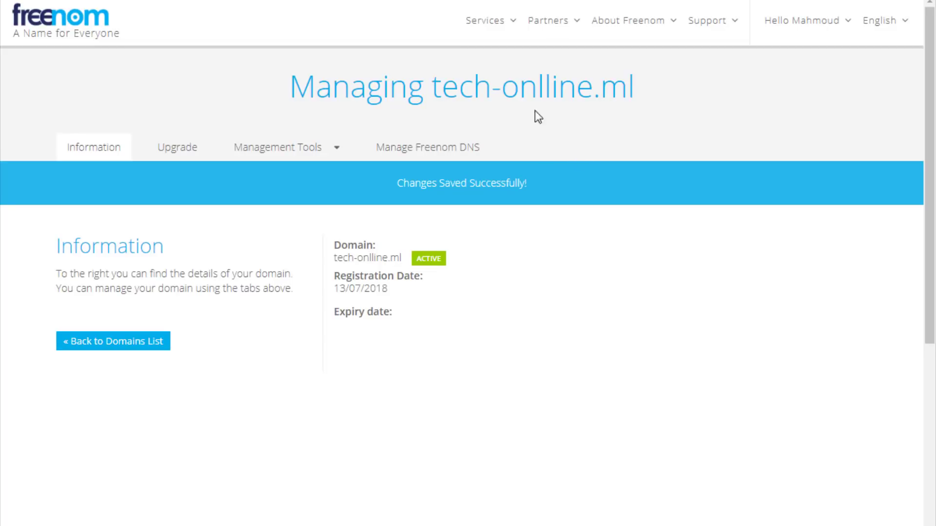
drag(432, 80, 657, 77)
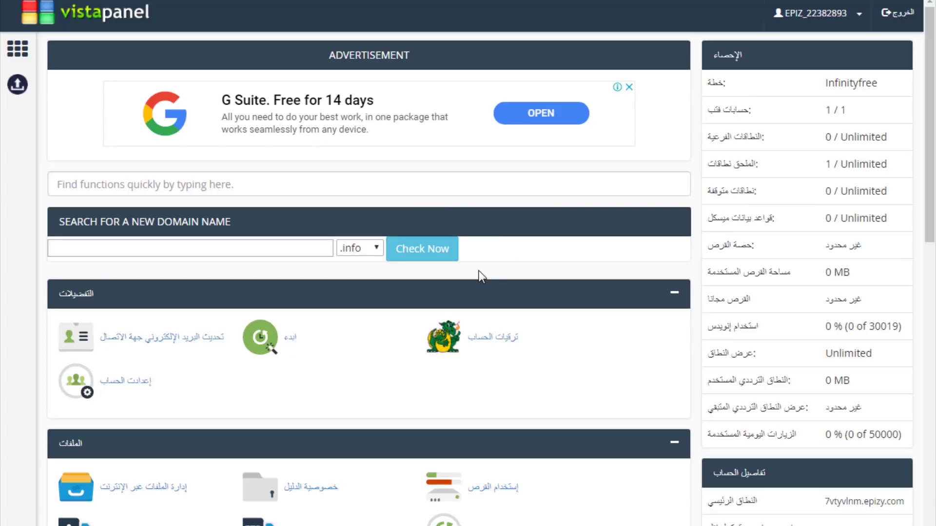
scroll(507, 283, down, 5)
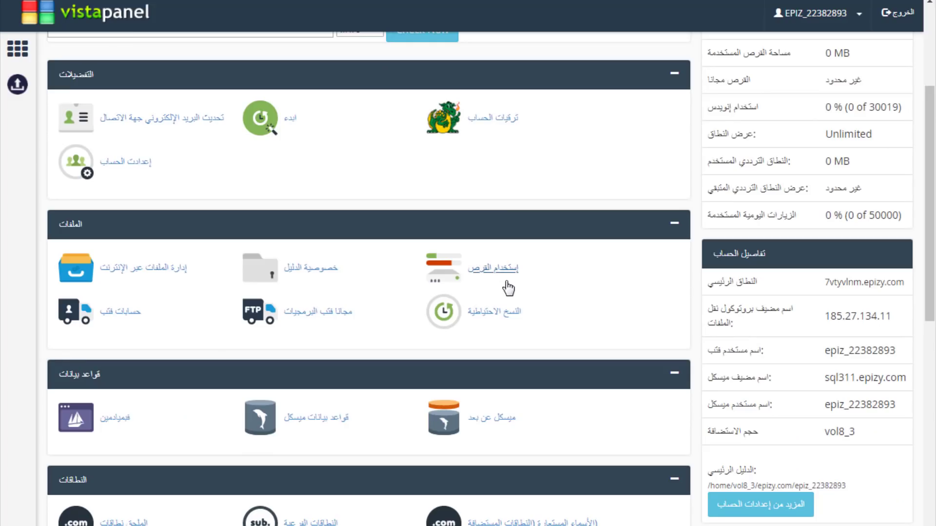
scroll(508, 289, down, 15)
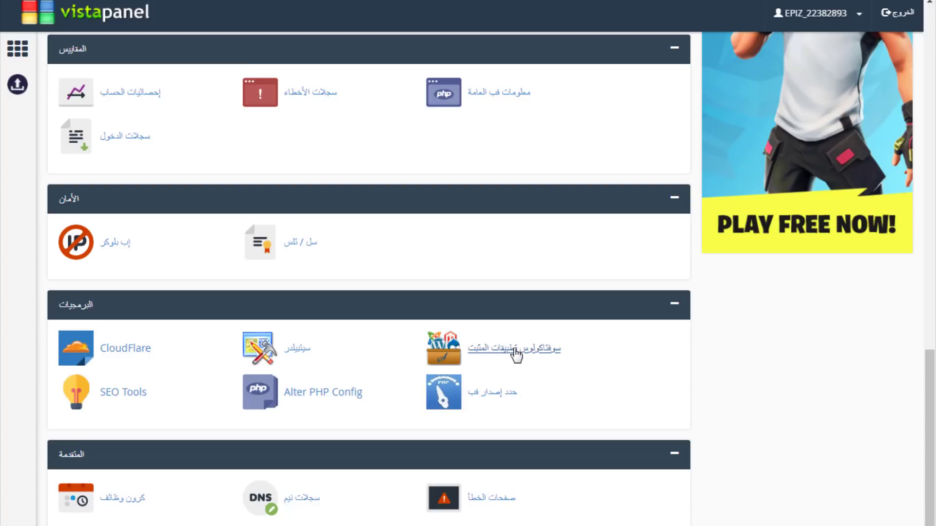
click(516, 355)
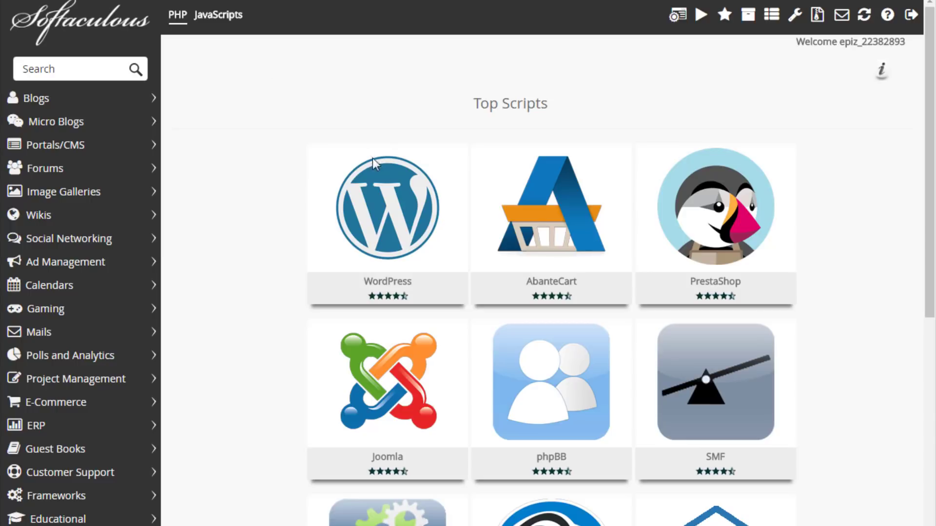
mouse_move(372, 223)
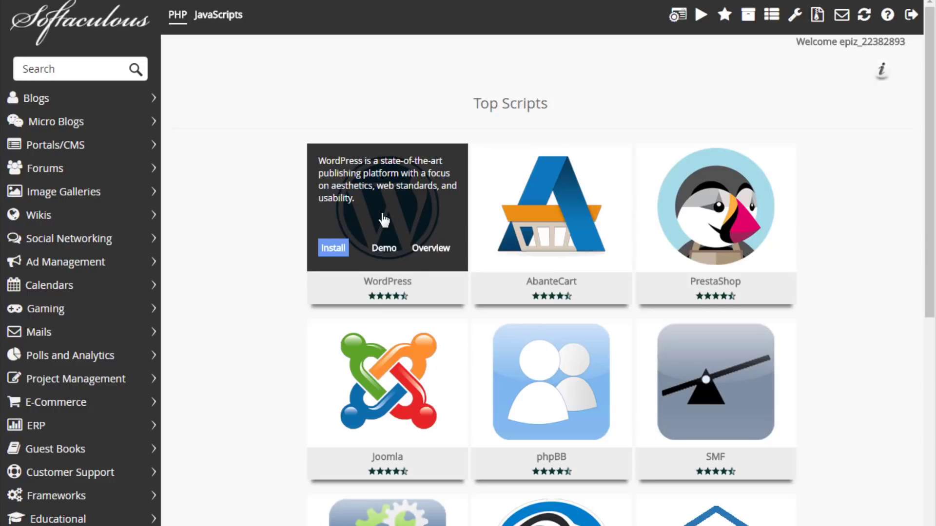
click(338, 259)
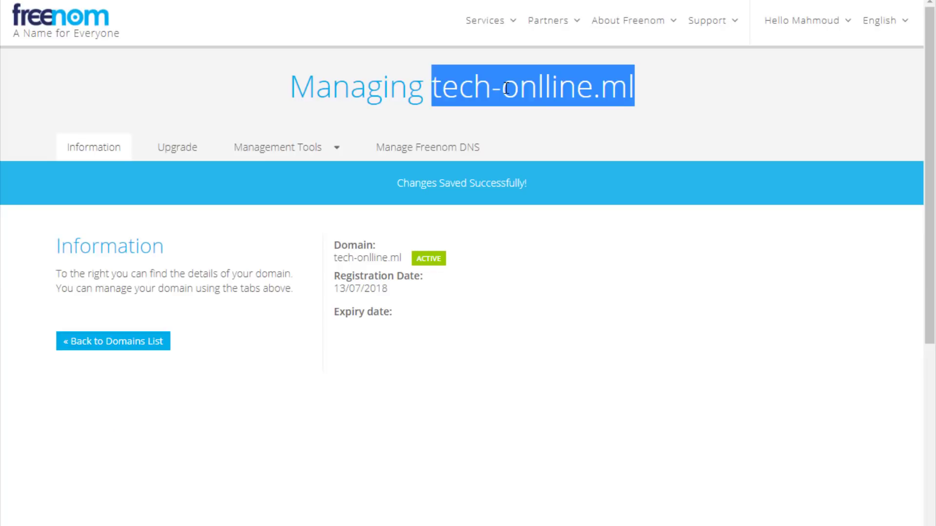
Copy the domain tech-onlline.ml from the Freenom page and load it in a new browser tab.
right_click(508, 92)
click(486, 98)
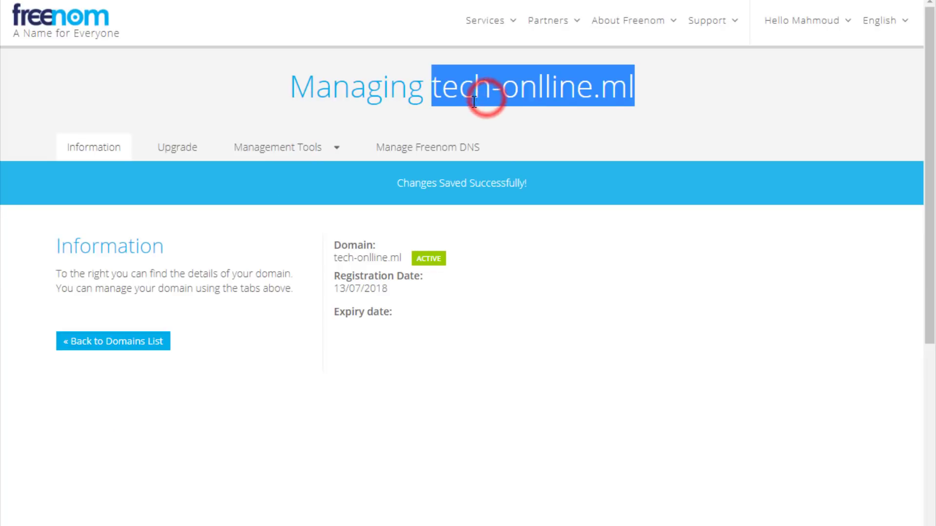
key(F11)
key(ctrl+t)
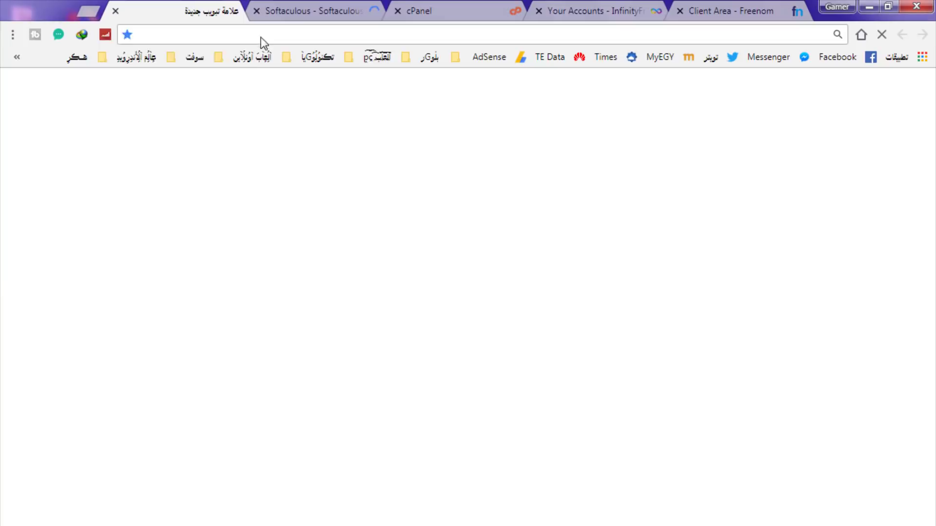
right_click(262, 39)
click(236, 121)
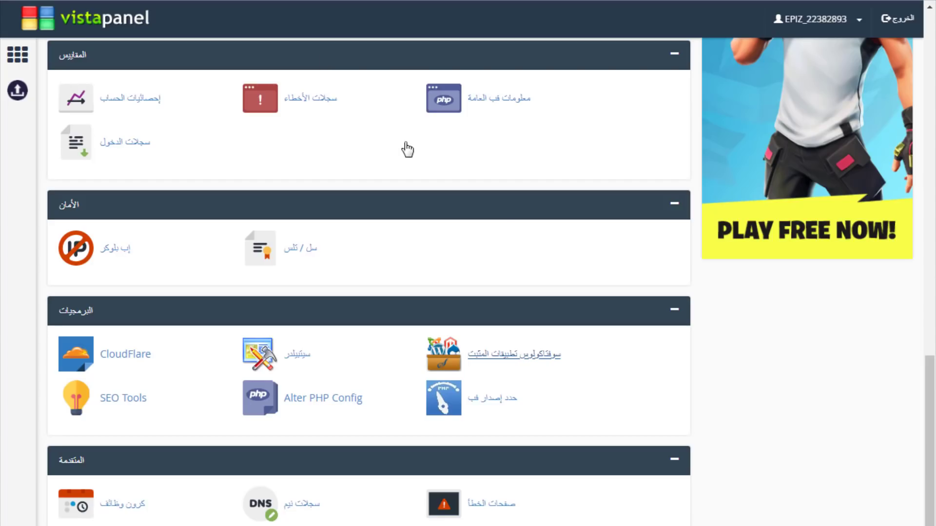
Return to the hosting control panel, reopen Softaculous and open the installation form for WordPress.
scroll(504, 224, up, 20)
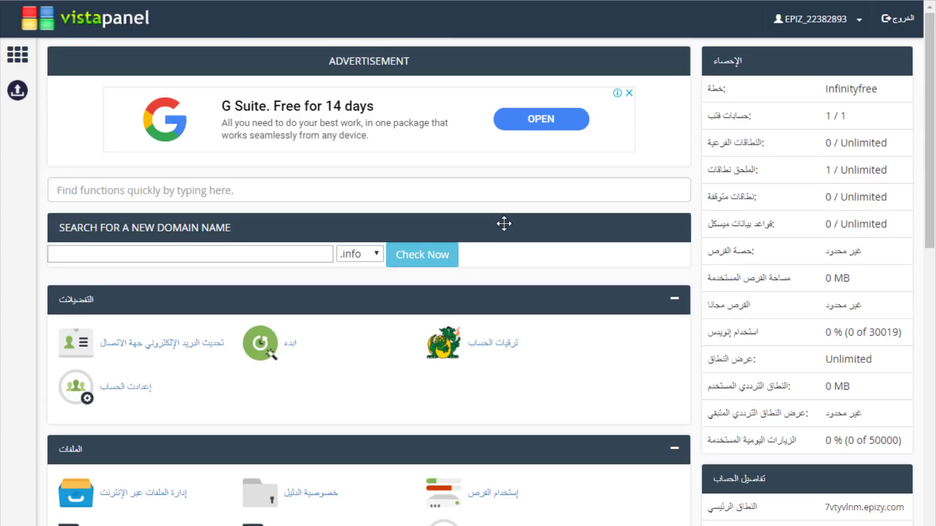
scroll(504, 224, down, 20)
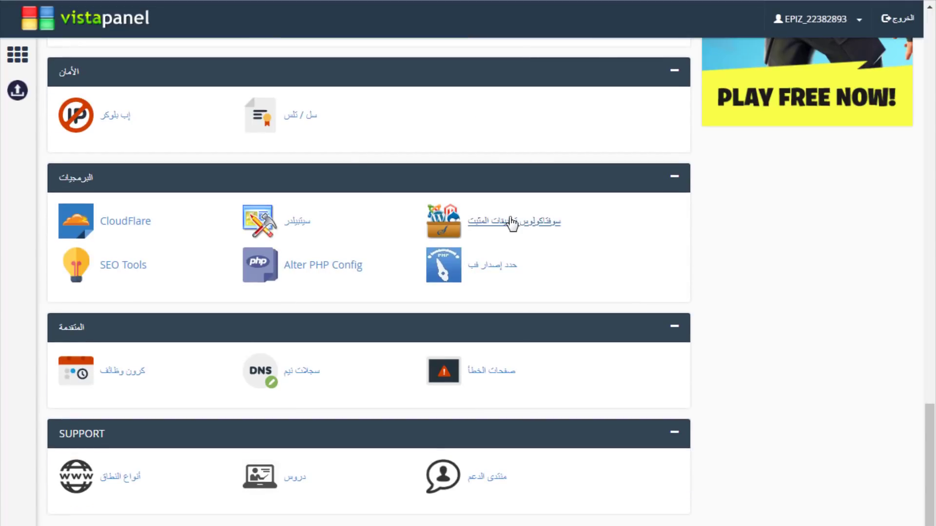
click(450, 220)
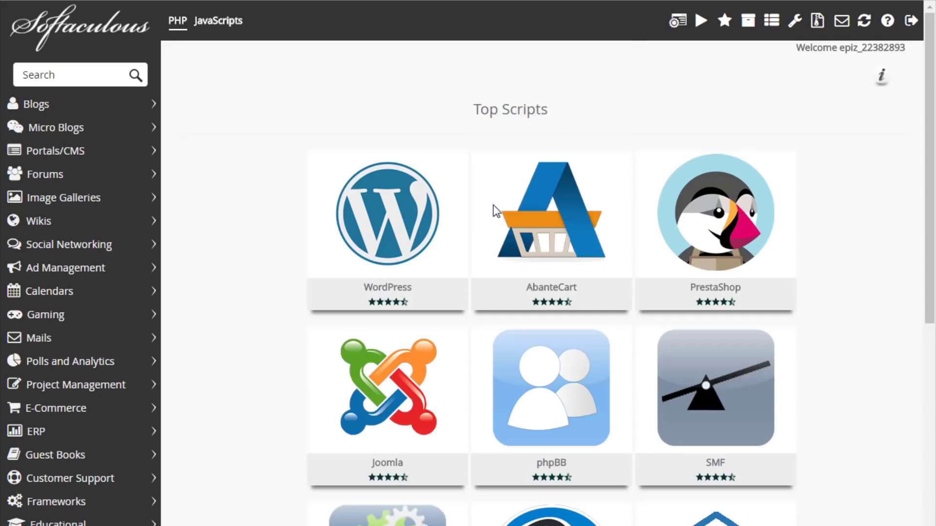
mouse_move(389, 234)
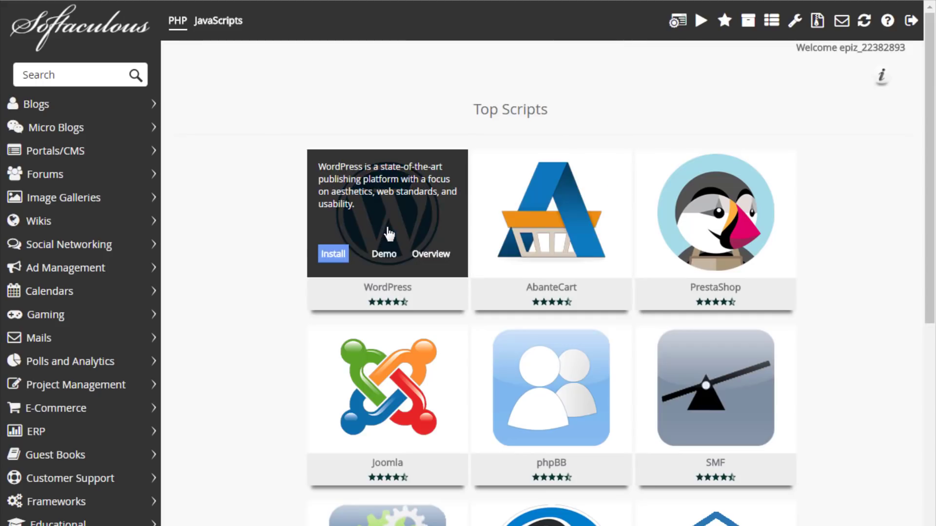
mouse_move(392, 386)
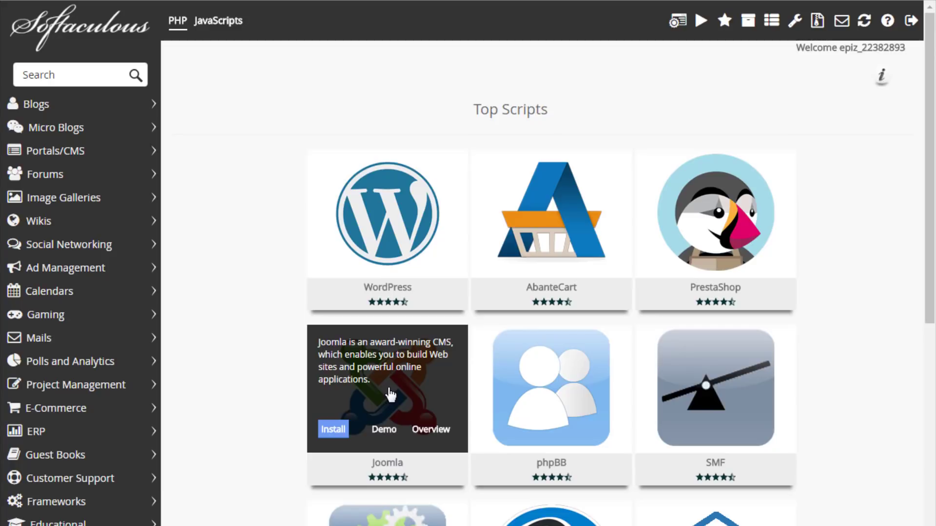
mouse_move(408, 196)
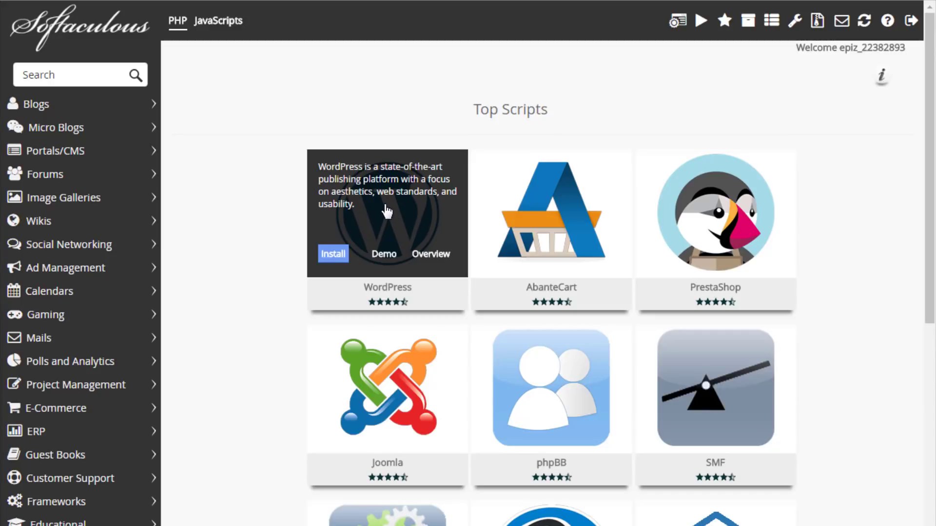
click(332, 257)
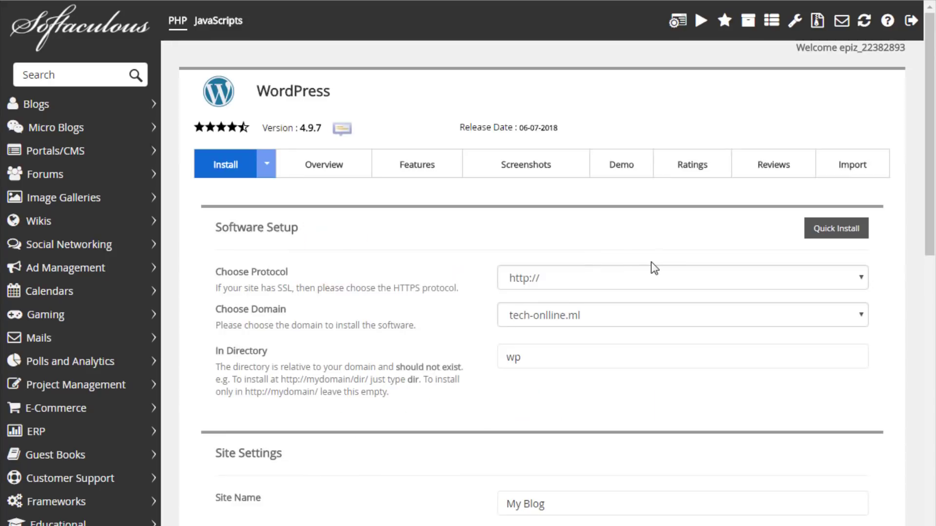
click(598, 275)
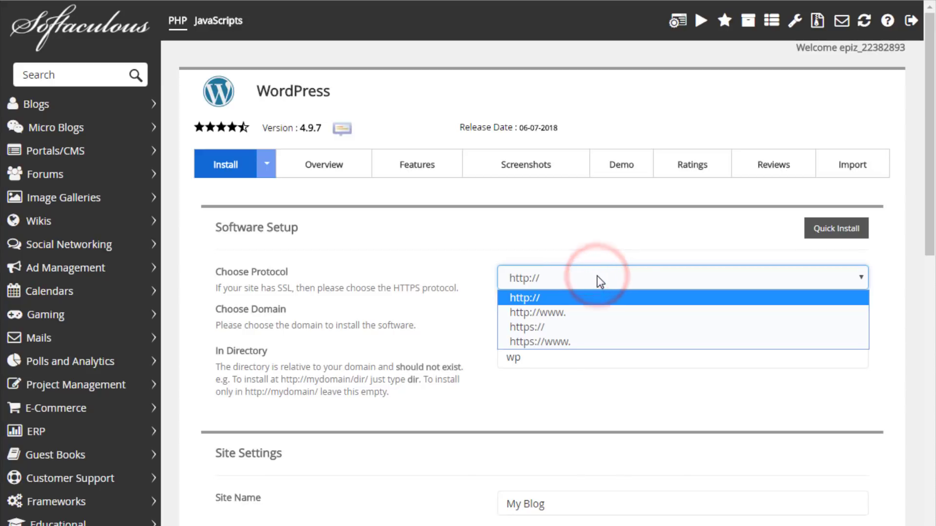
click(598, 276)
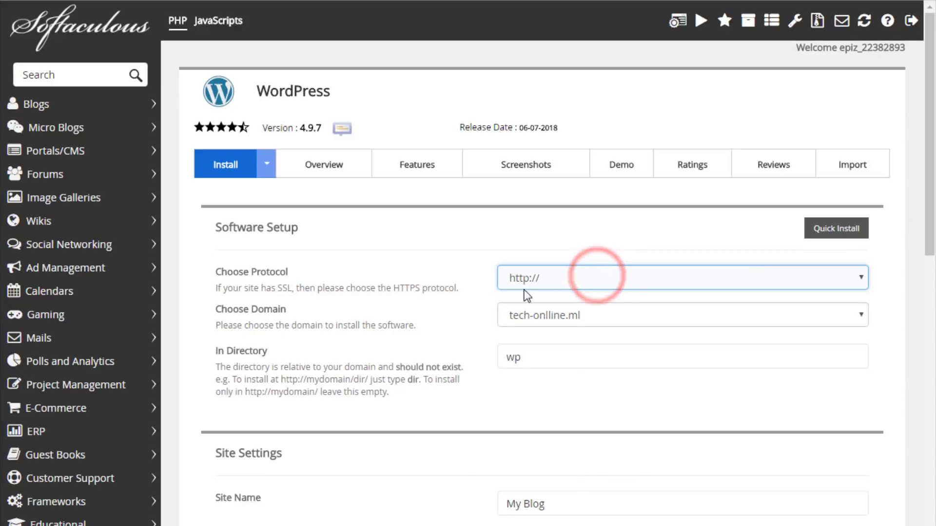
click(616, 313)
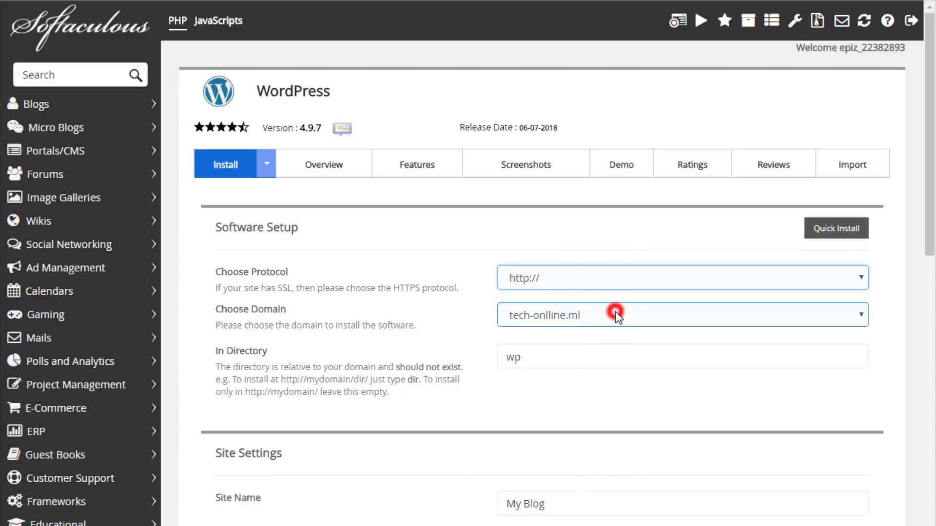
click(614, 333)
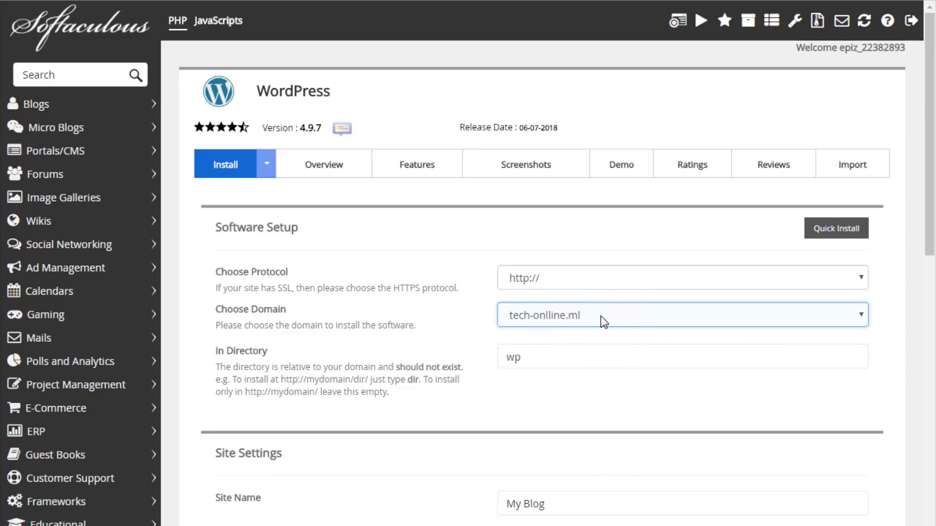
click(541, 363)
key(BackSpace)
key(BackSpace)
click(569, 406)
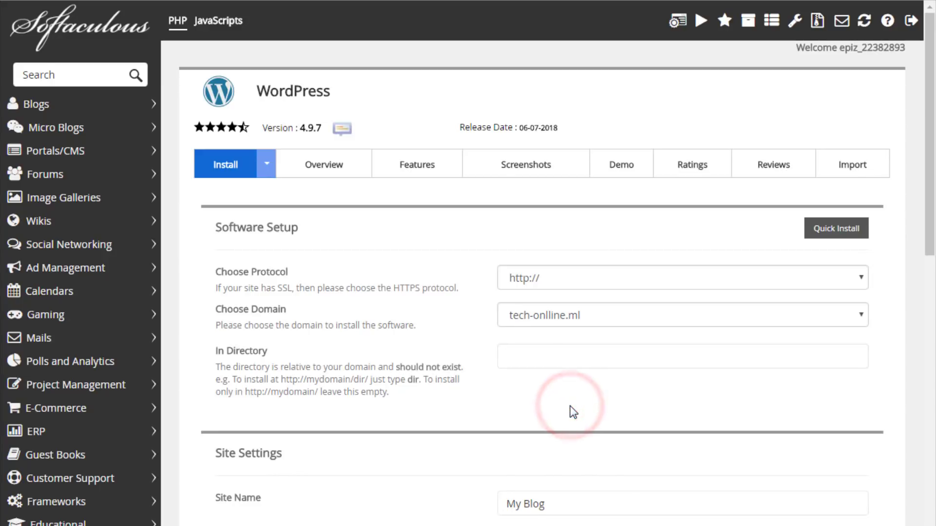
Set the site name to تك أونلاين and the site description to موقع لكل عربي.
scroll(569, 405, down, 3)
click(577, 365)
triple_click(577, 365)
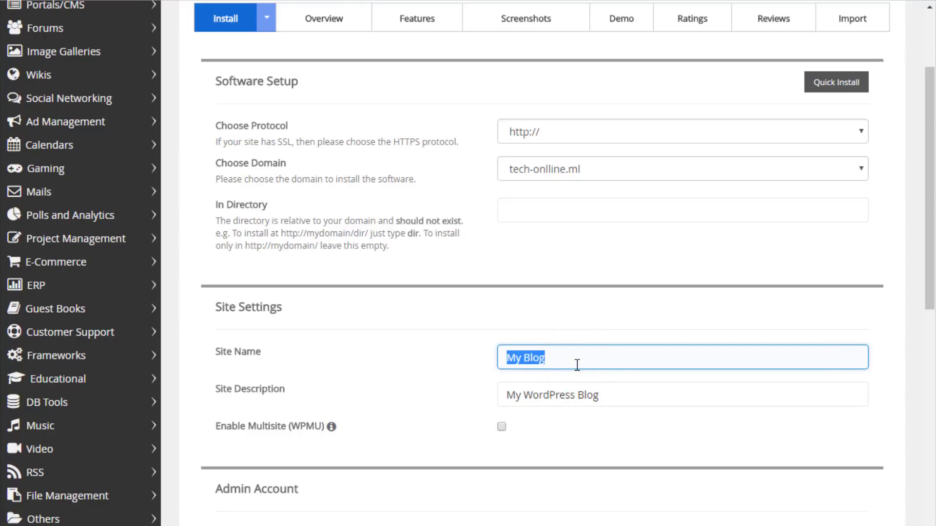
text(تك)
click(581, 379)
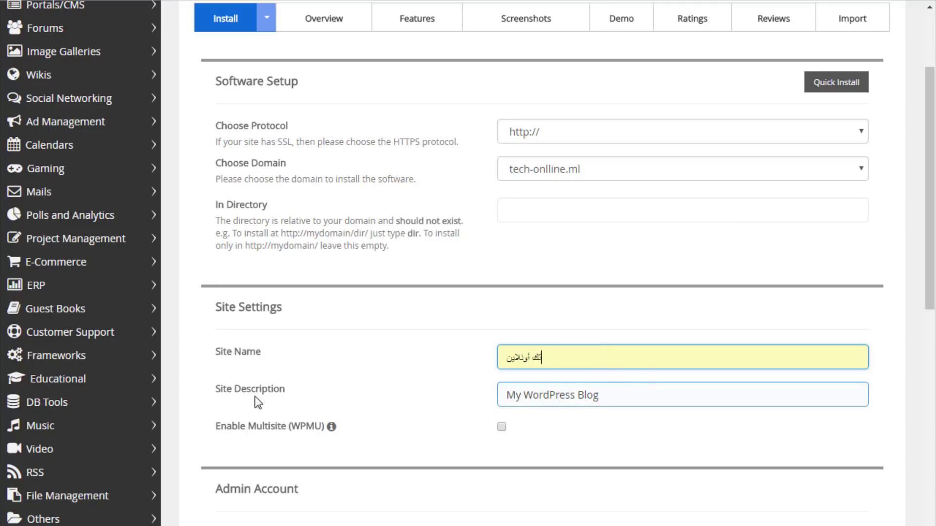
triple_click(629, 394)
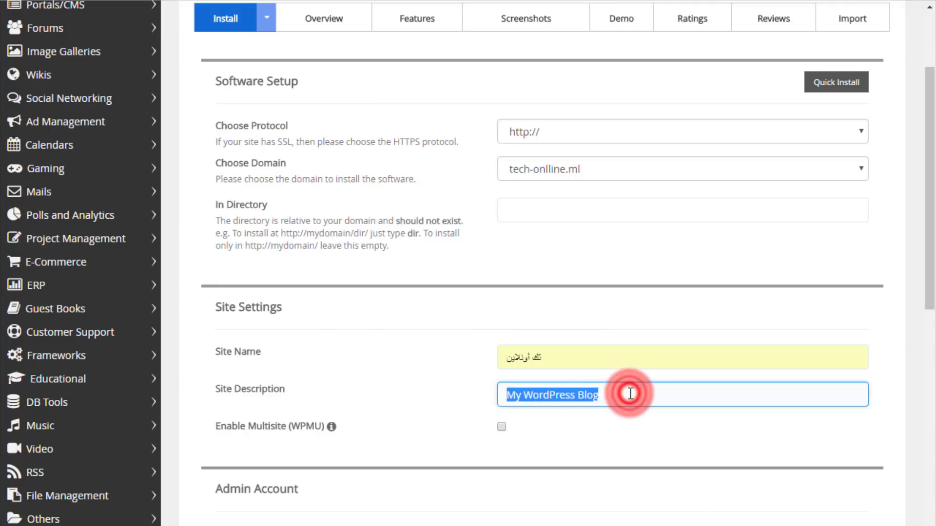
key(BackSpace)
click(630, 393)
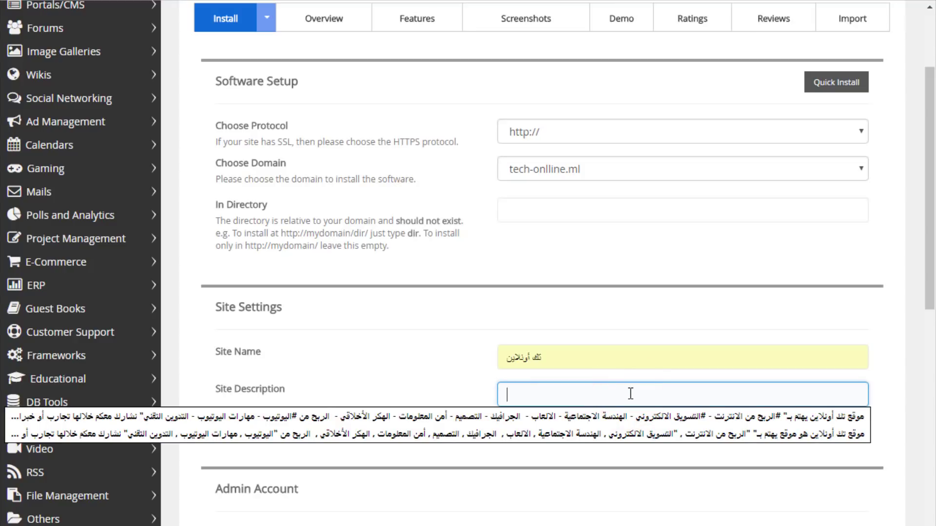
text(موقع لكل عربي)
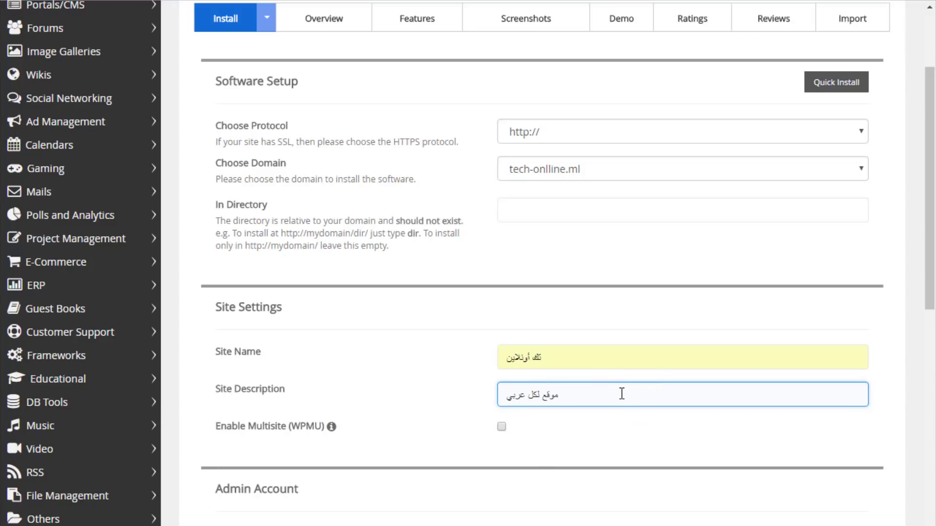
Leave the default admin account details as they are and set the WordPress installation language to Arabic.
scroll(545, 433, down, 3)
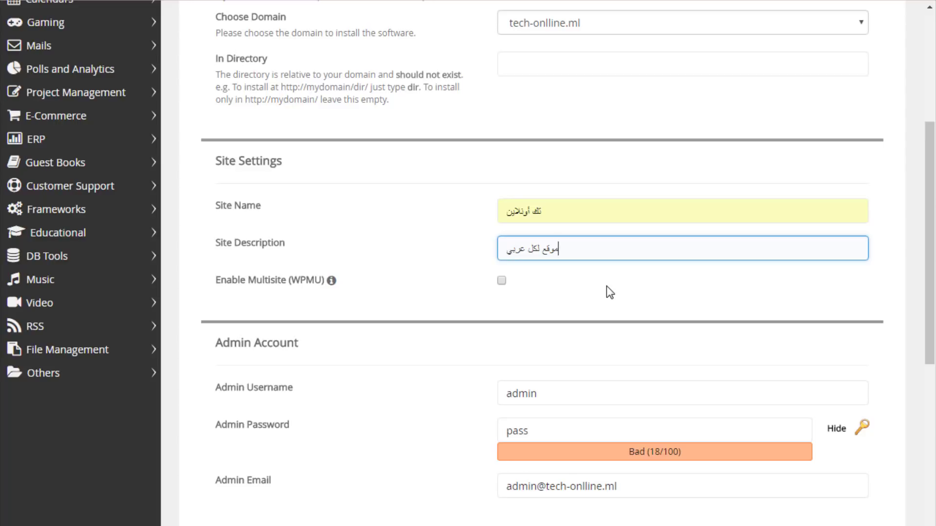
scroll(593, 289, down, 3)
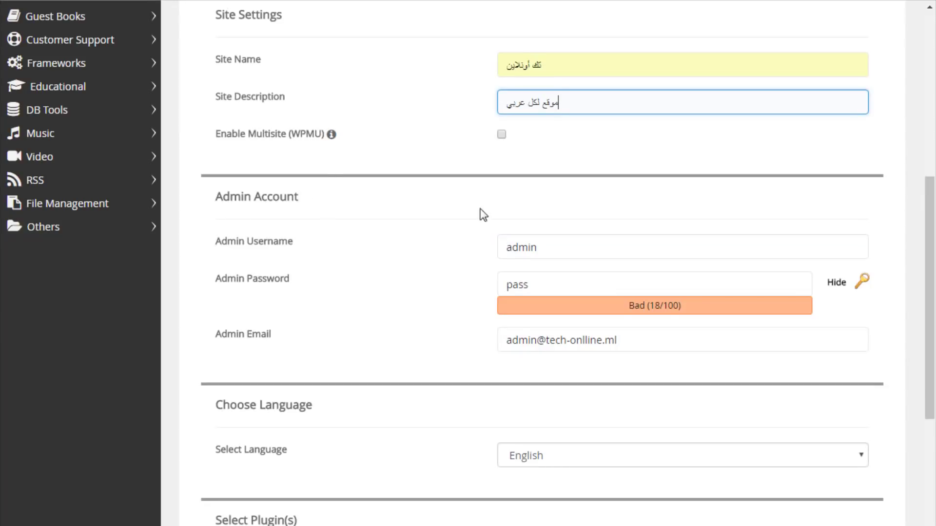
click(574, 248)
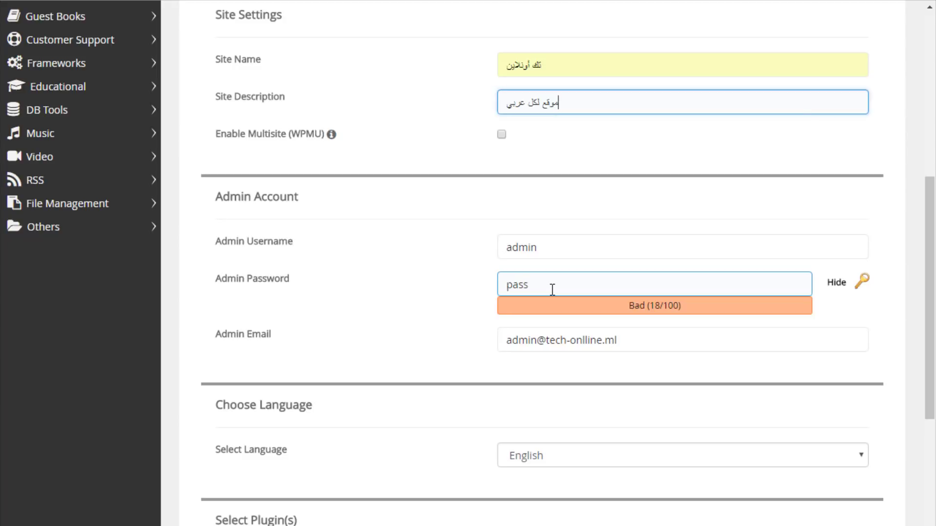
scroll(552, 289, down, 3)
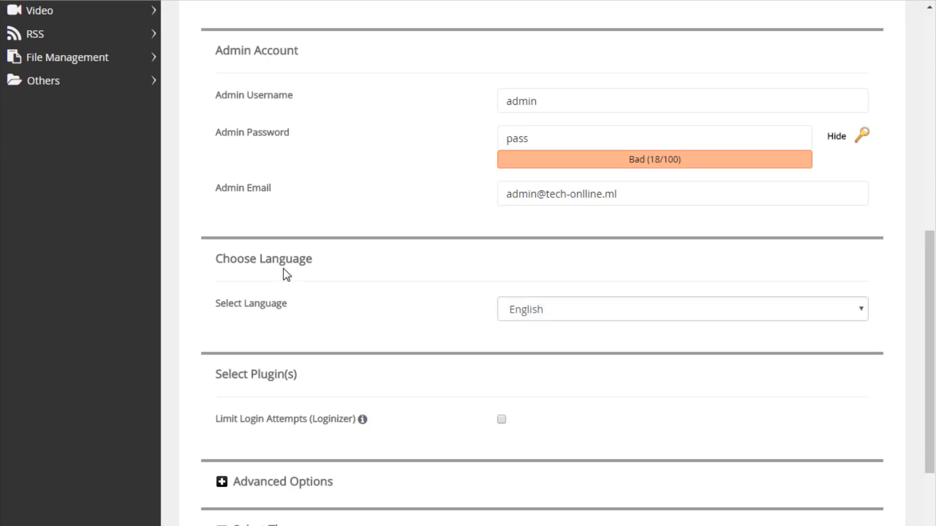
click(560, 313)
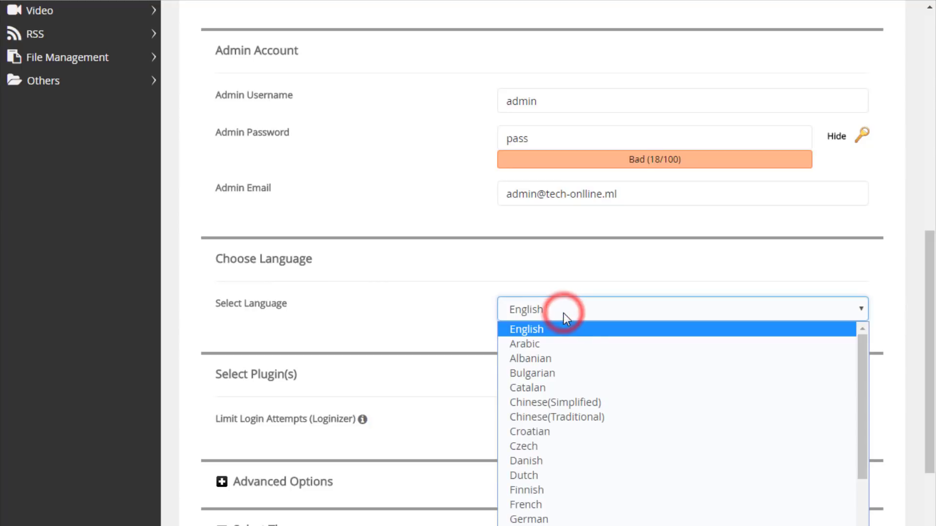
click(548, 344)
click(547, 310)
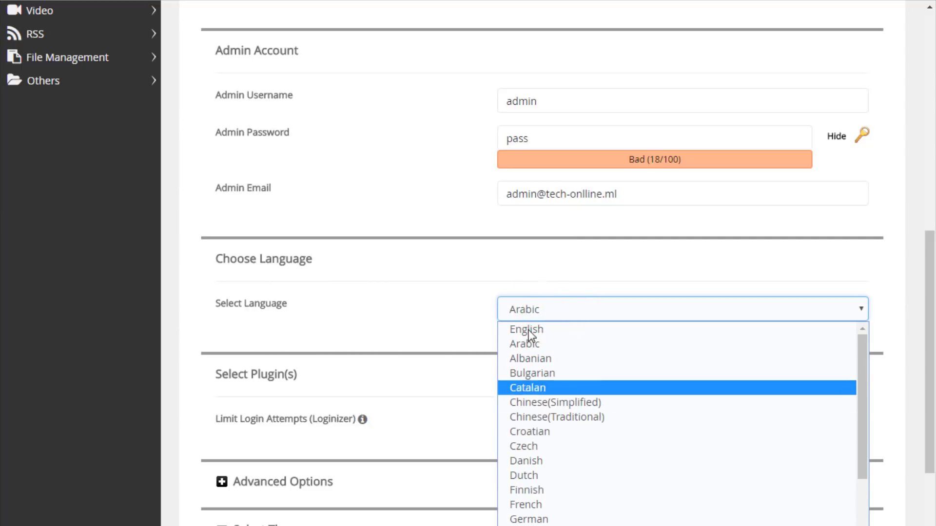
click(531, 345)
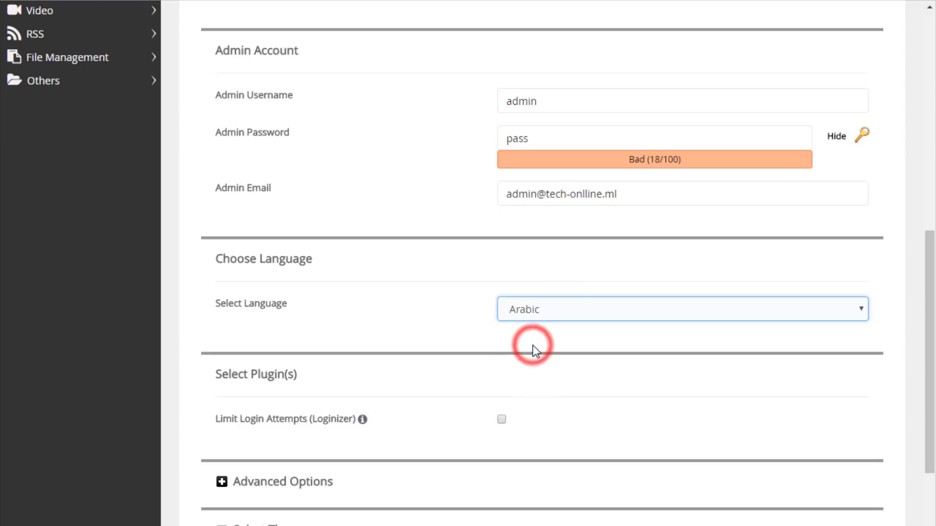
scroll(533, 347, down, 7)
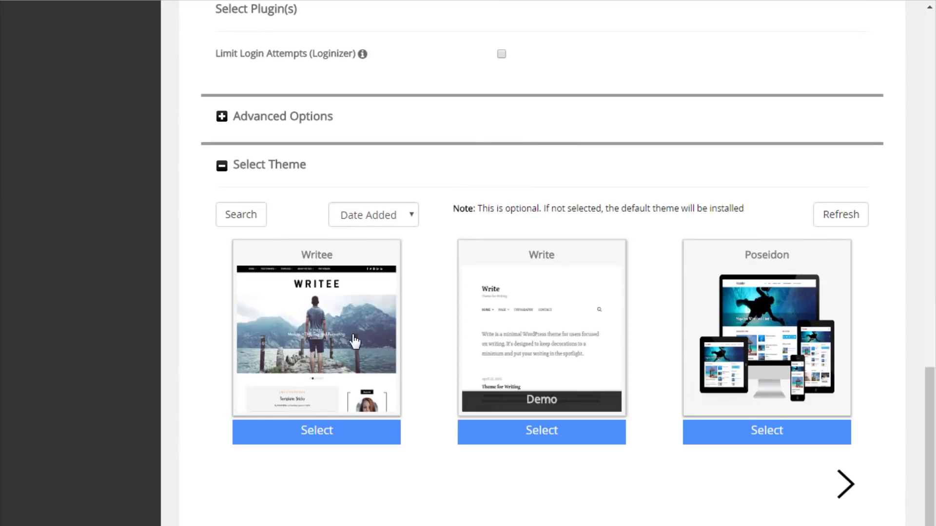
scroll(648, 346, down, 2)
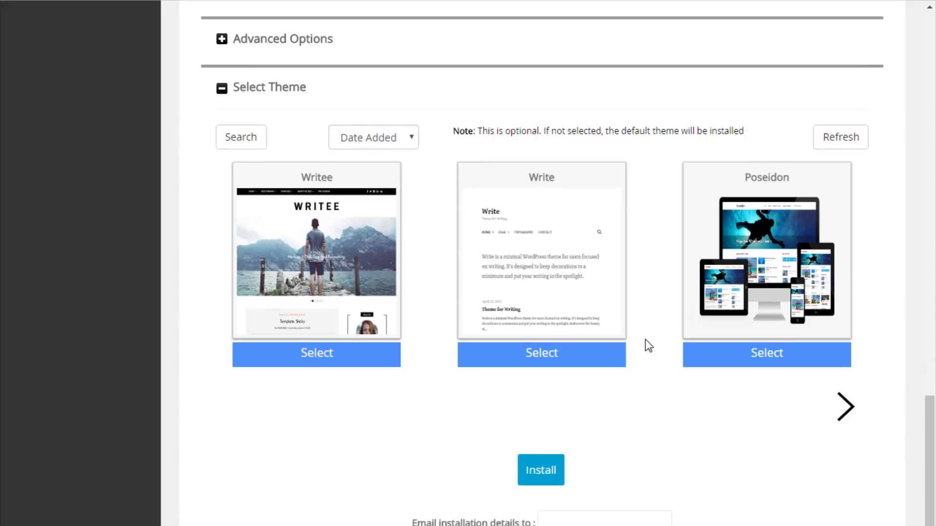
click(545, 473)
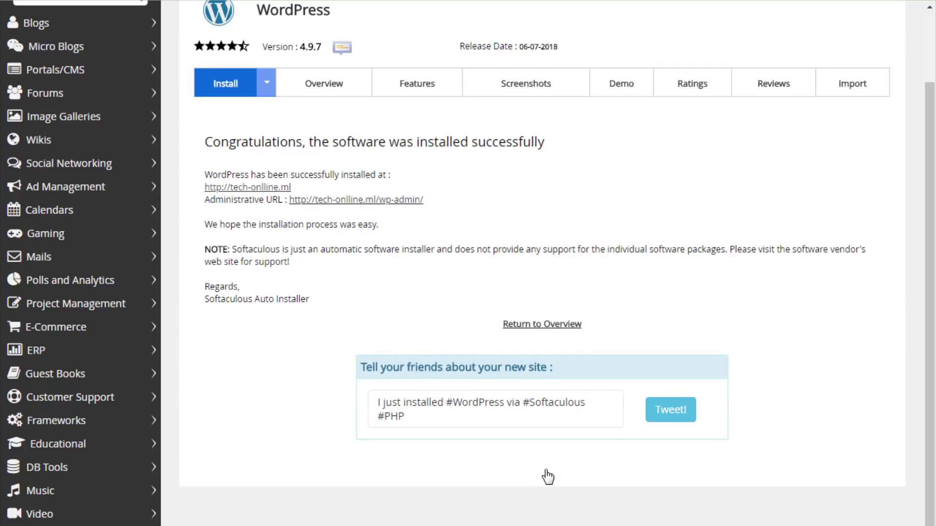
click(262, 186)
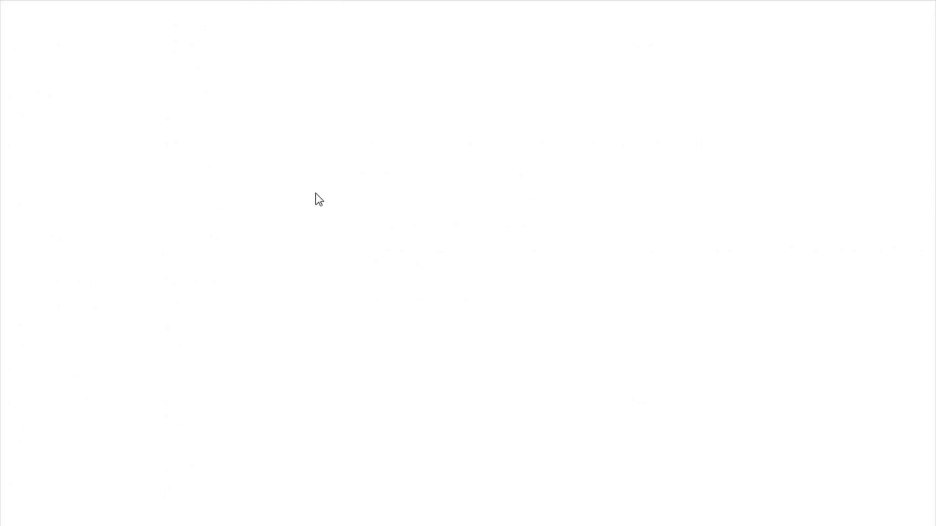